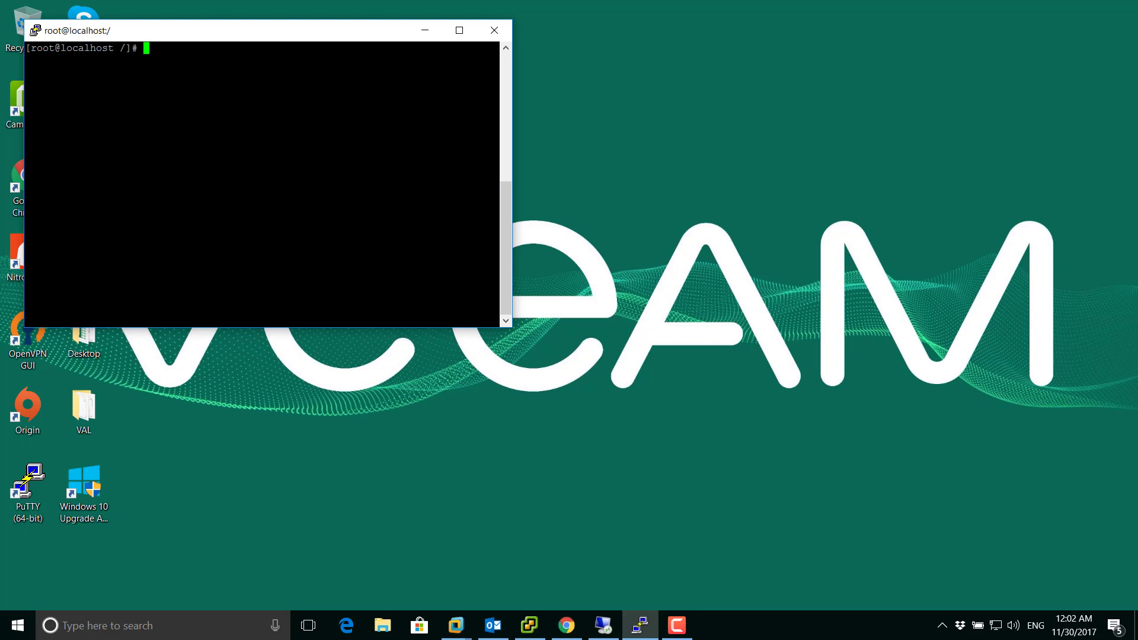
# Step: Change to the root directory and list its contents
pyautogui.write('cd /')
pyautogui.press('Return')
pyautogui.write('ls')
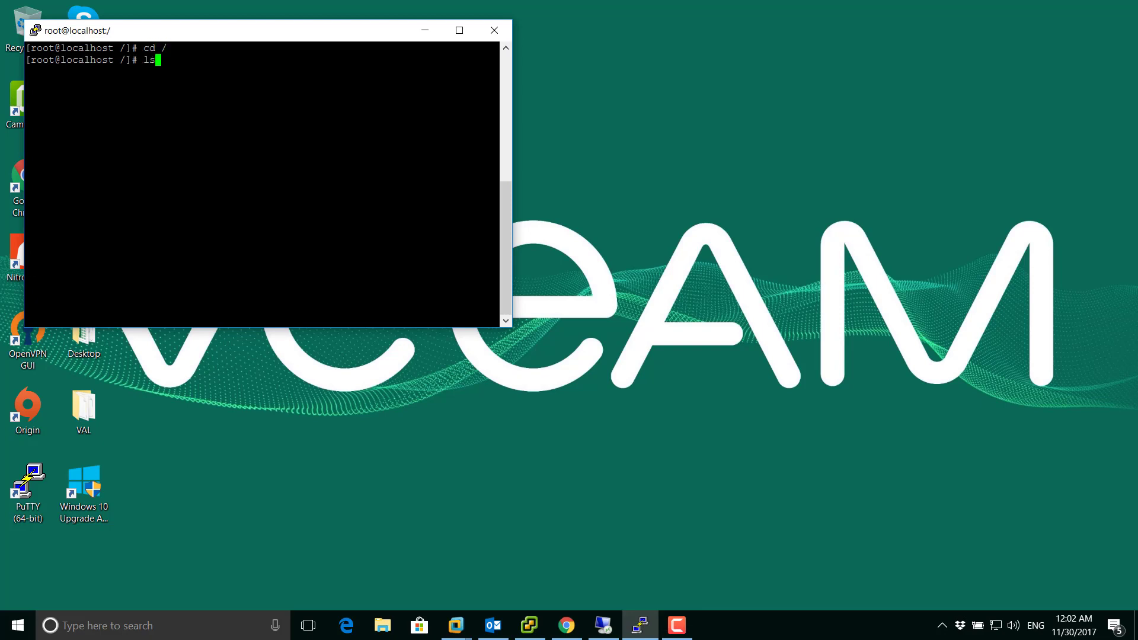
pyautogui.press('Return')
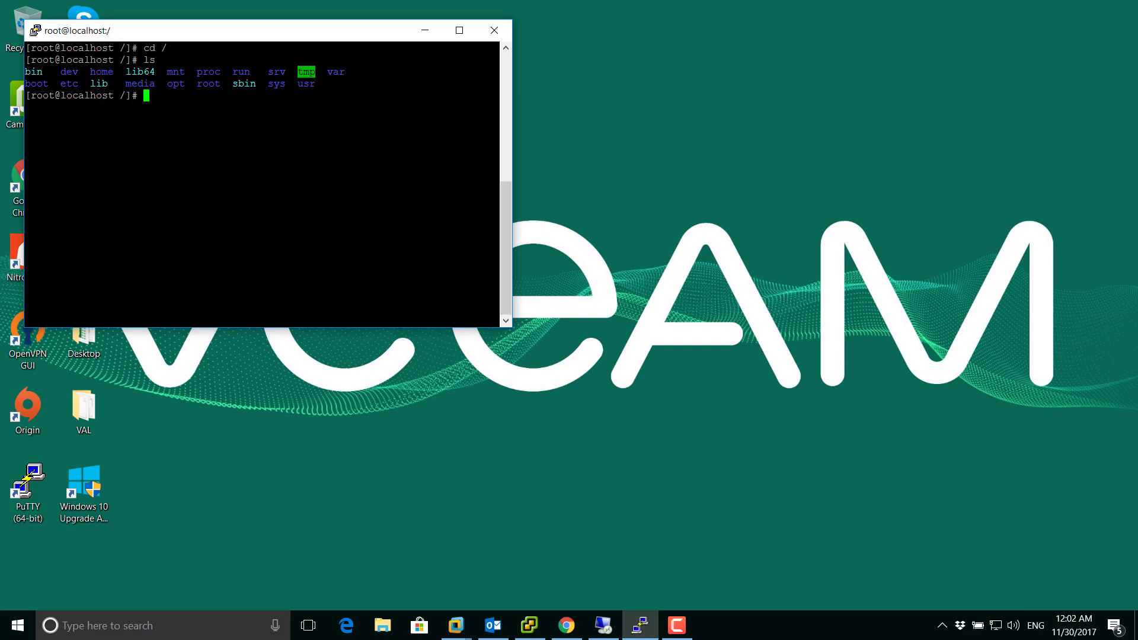
pyautogui.write('veeam')
pyautogui.press('Return')
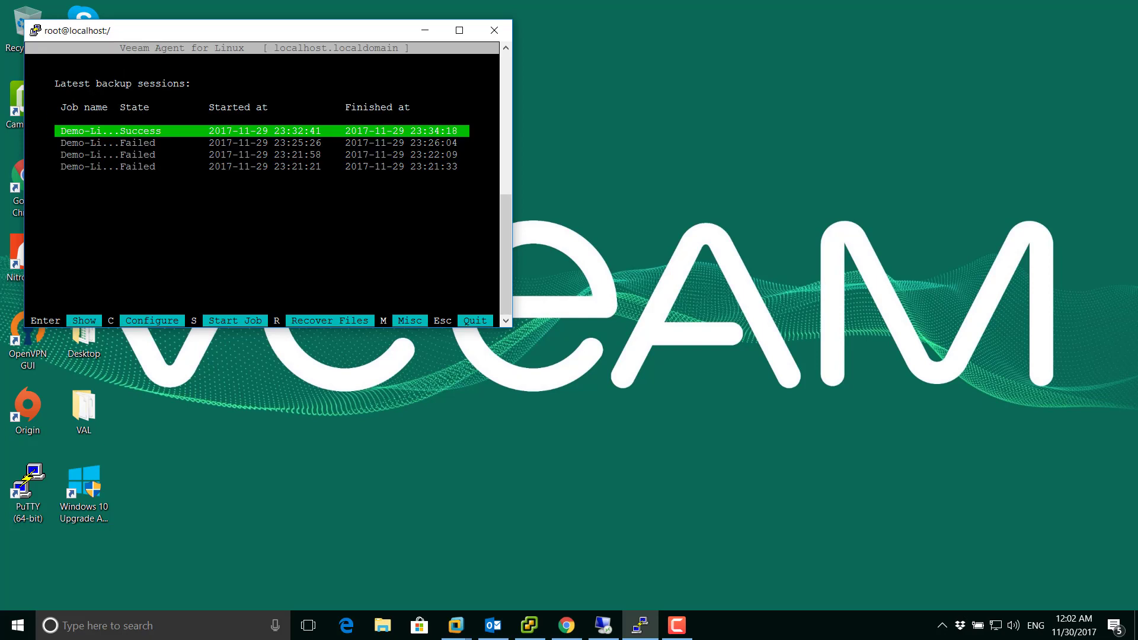
pyautogui.press('r')
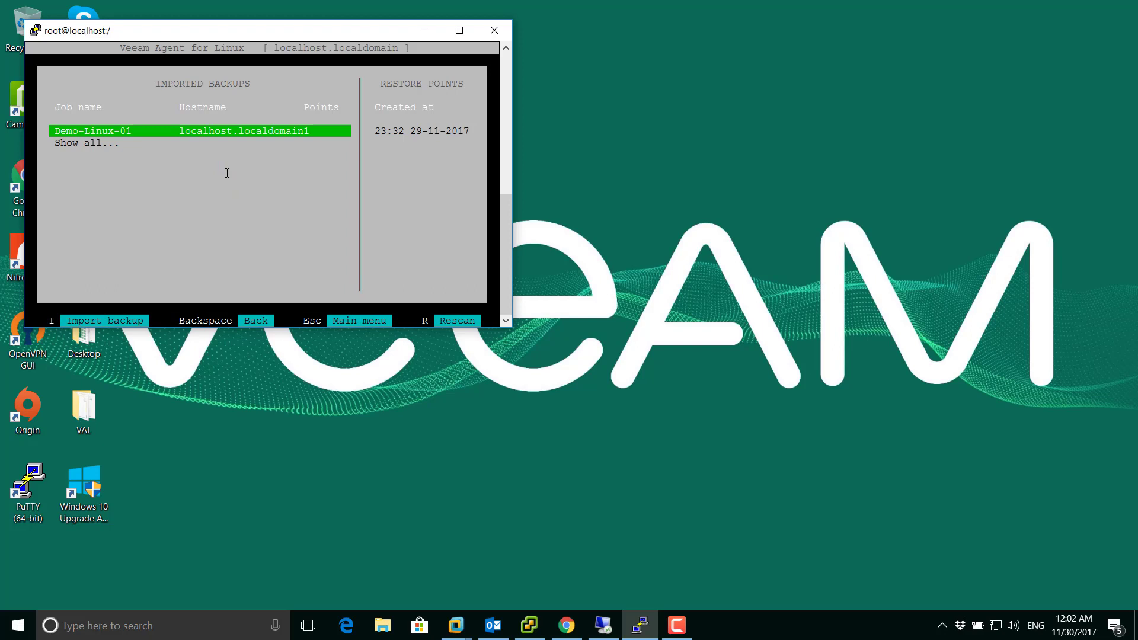
pyautogui.press('Tab')
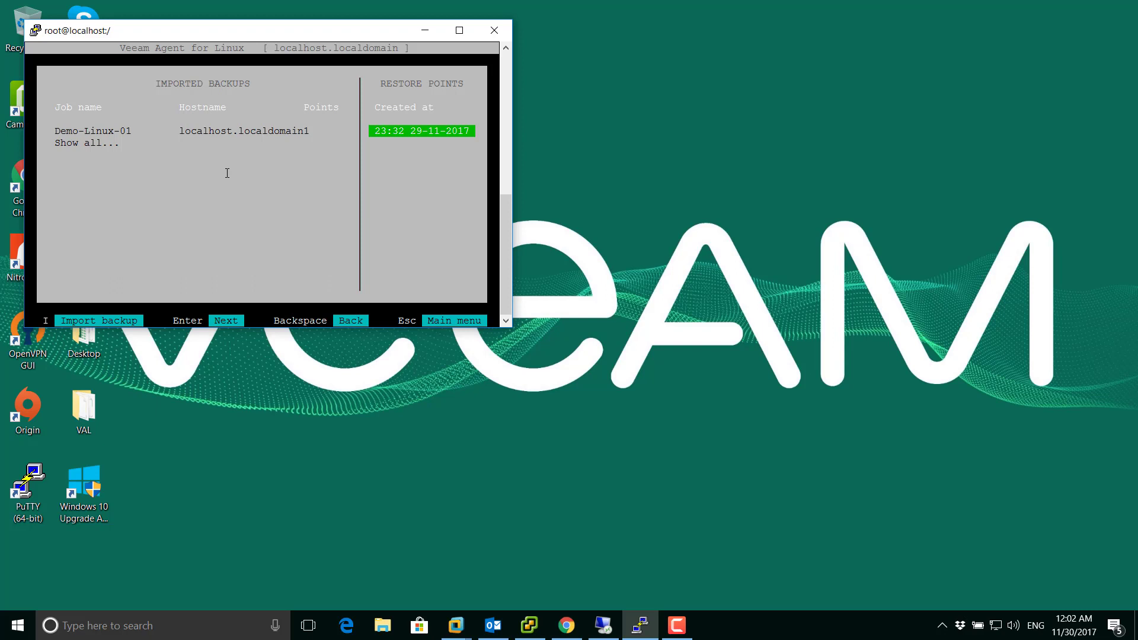
pyautogui.press('Return')
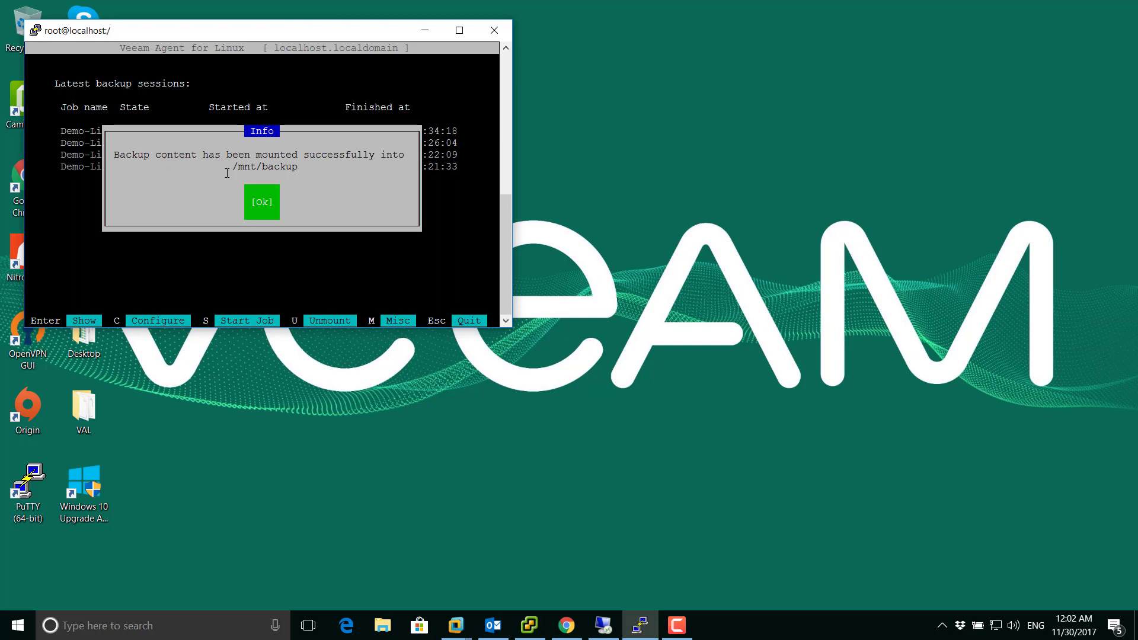
pyautogui.press('Return')
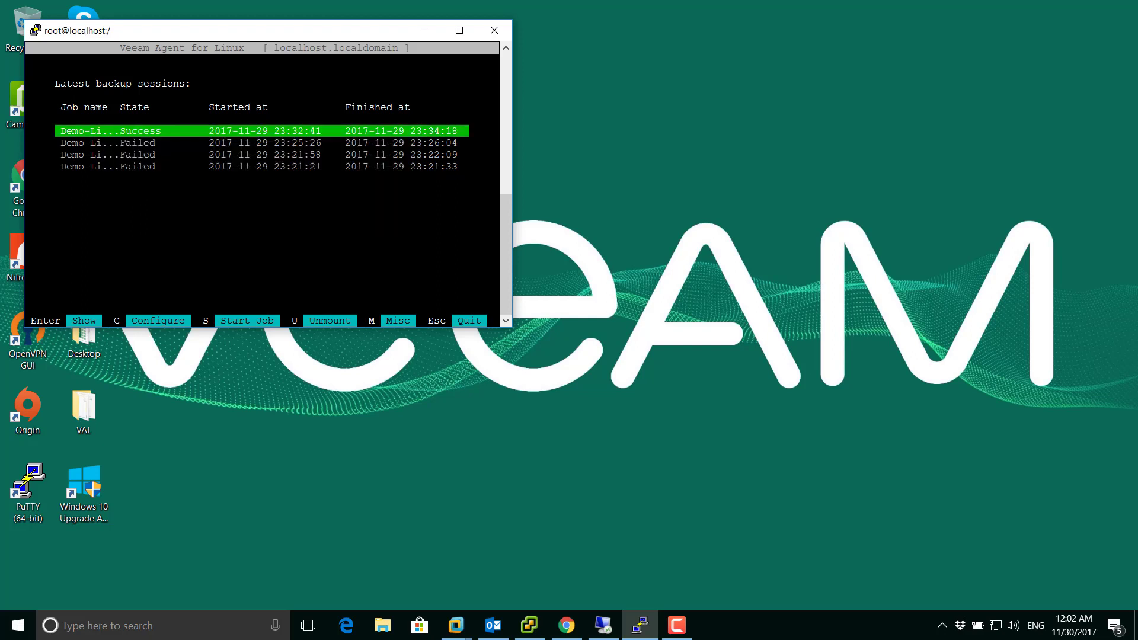
pyautogui.press('Escape')
# Step: Check the mounted filesystems in human-readable sizes and list the contents of /mnt/backup
pyautogui.write('df -h')
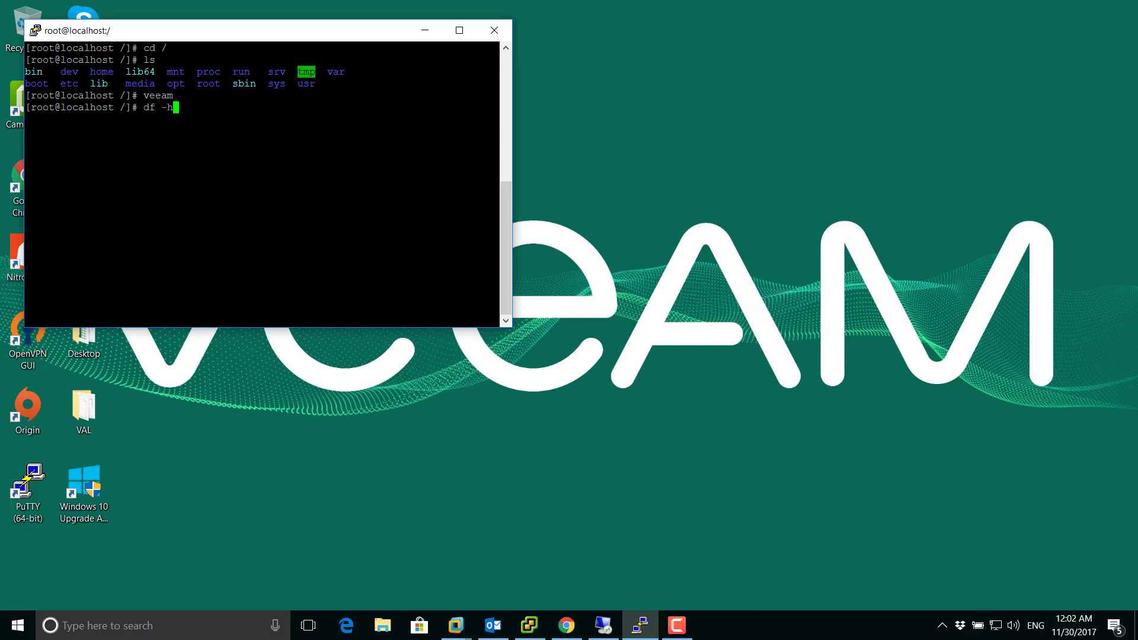
pyautogui.press('Return')
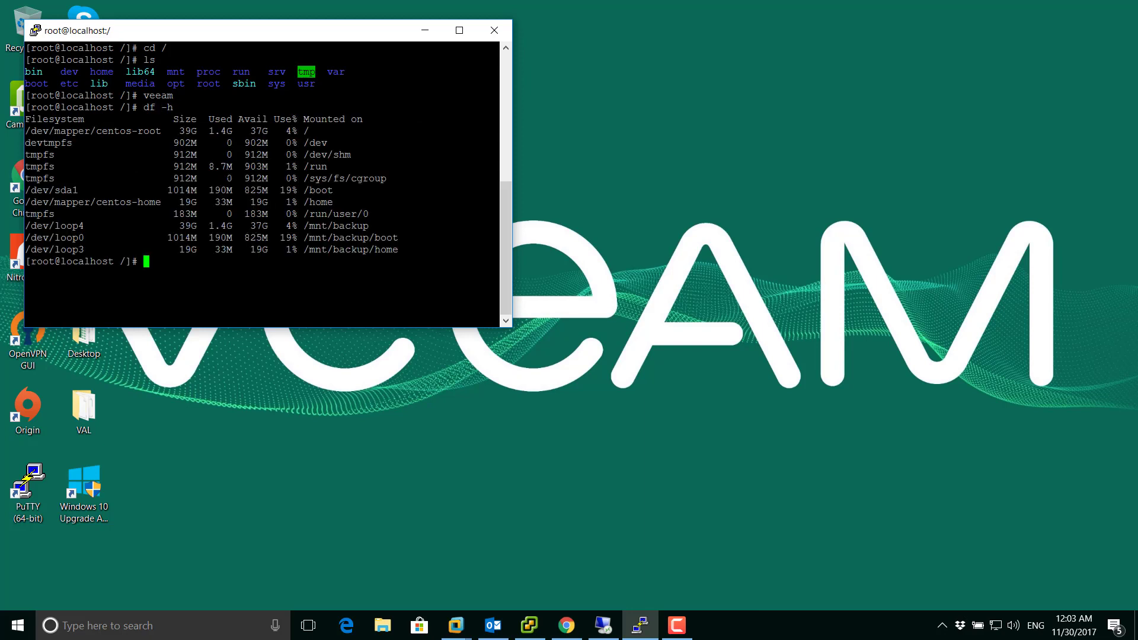
pyautogui.write('cd /mnt/backup')
pyautogui.press('Return')
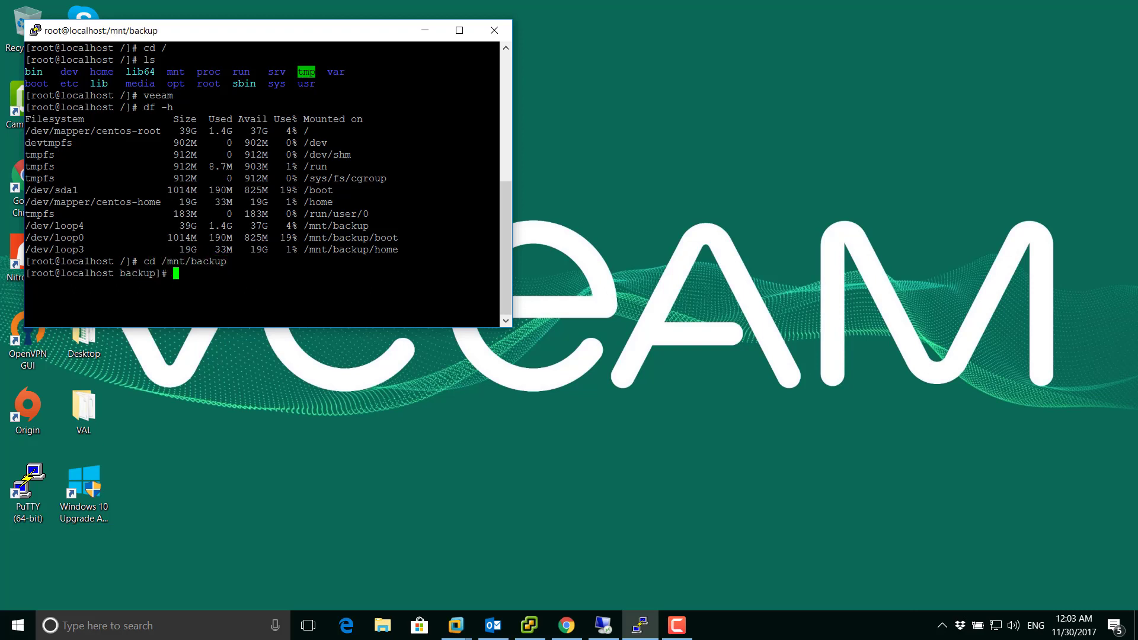
pyautogui.write('ls')
pyautogui.press('Return')
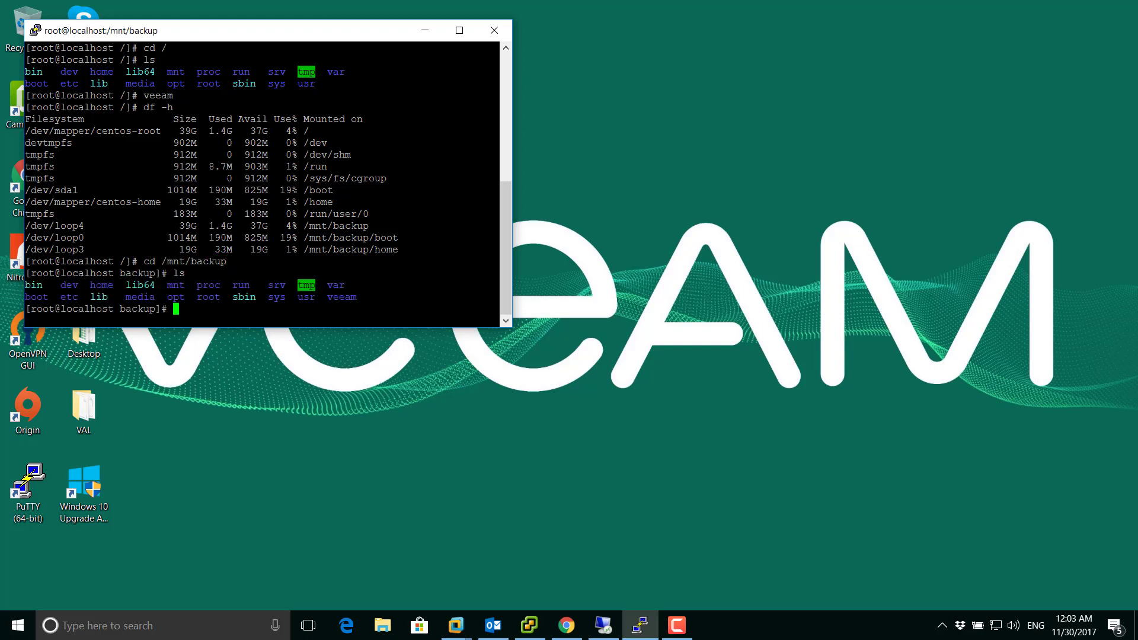
# Step: From the root directory, force a recursive copy of /mnt/backup/veeam/ into /
pyautogui.write('cd /')
pyautogui.press('Return')
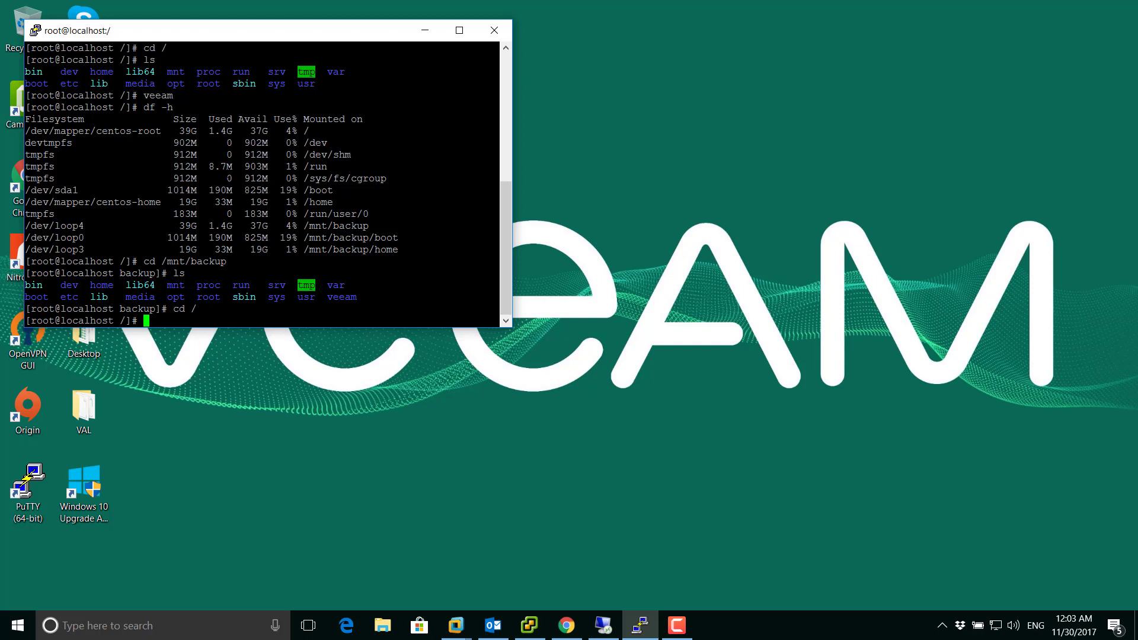
pyautogui.write('cp -rf /mnt/backup/veeam/ /')
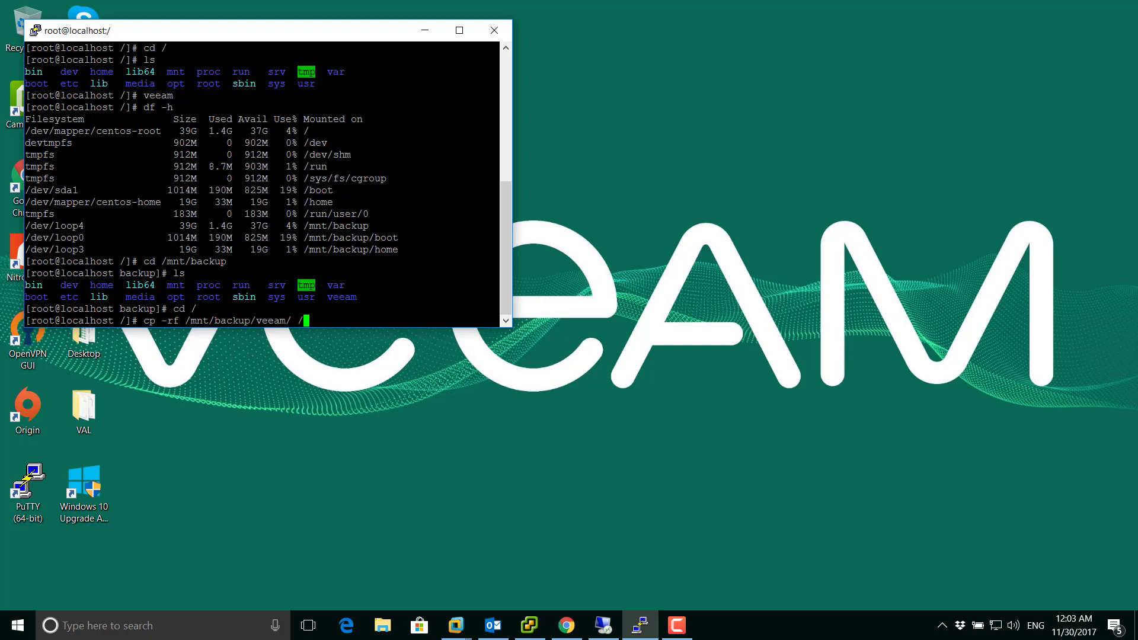
pyautogui.press('Return')
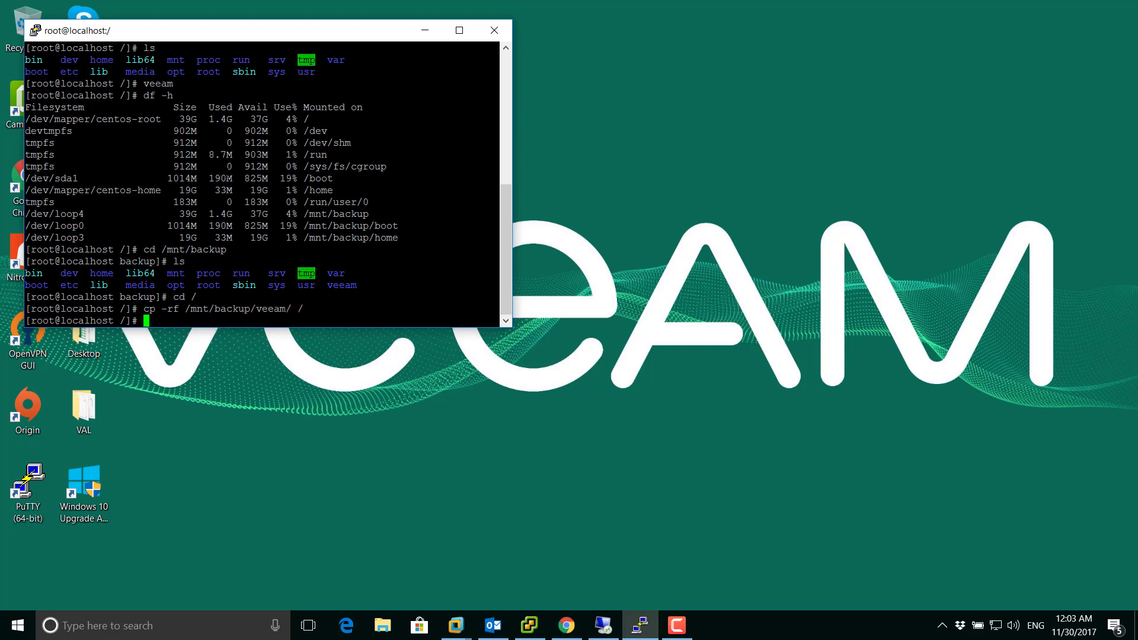
# Step: List the root directory and the files inside the restored veeam folder
pyautogui.write('ls')
pyautogui.press('Return')
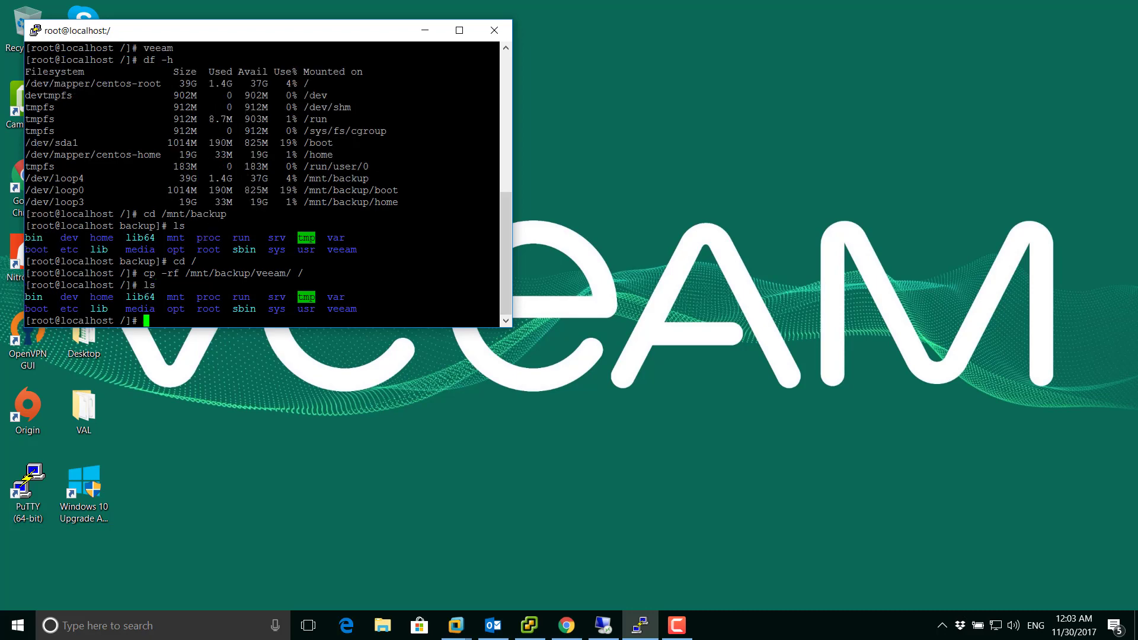
pyautogui.write('cd veeam/')
pyautogui.press('Return')
pyautogui.write('ls')
pyautogui.press('Return')
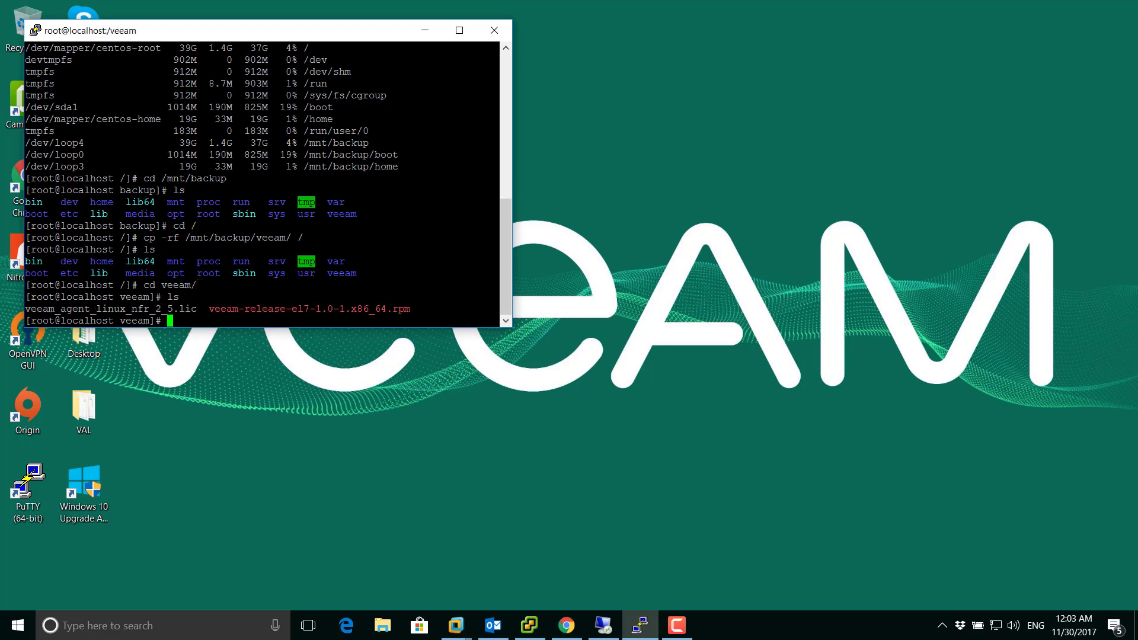
# Step: Unmount the backup in Veeam Agent for Linux and check the mounted filesystems from the shell with df -h
pyautogui.write('veeam')
pyautogui.press('Return')
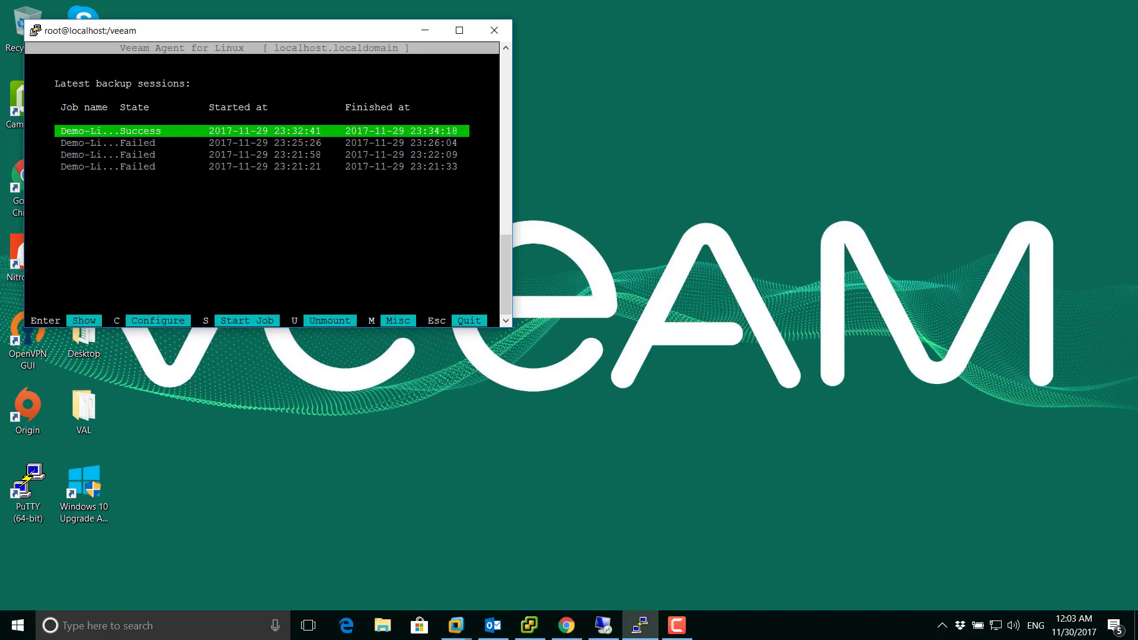
pyautogui.press('u')
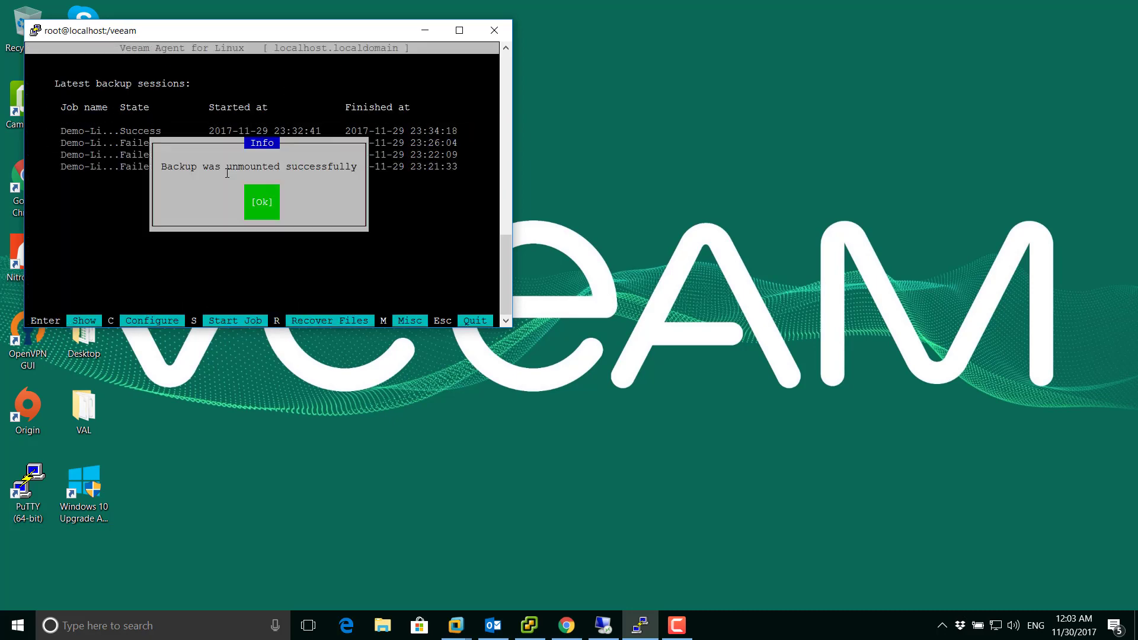
pyautogui.press('Return')
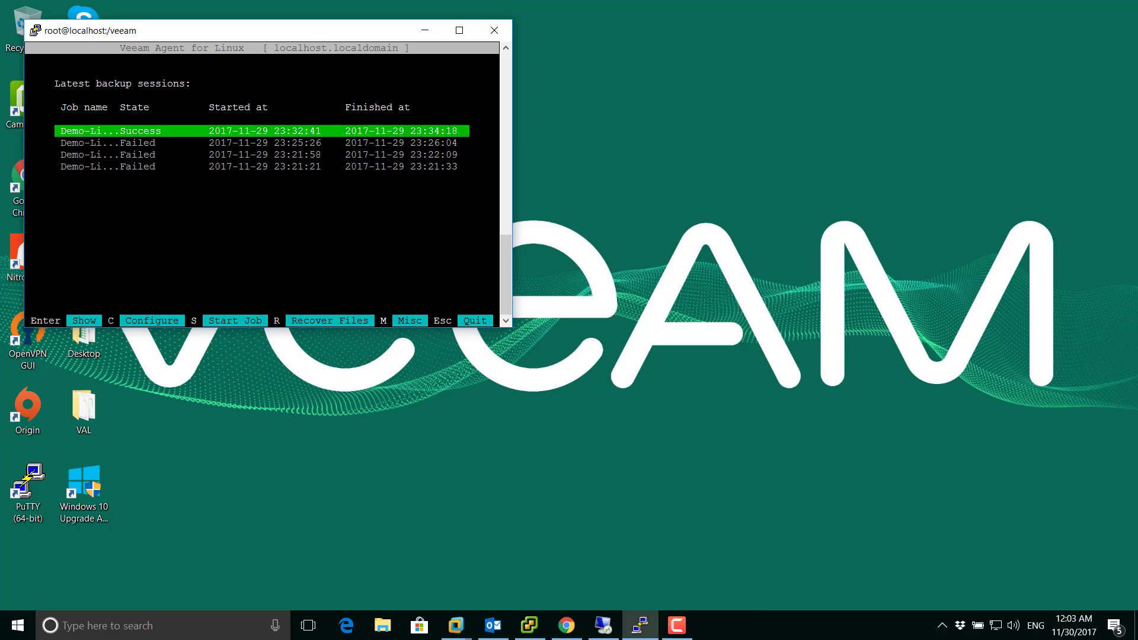
pyautogui.press('Escape')
pyautogui.write('df -h')
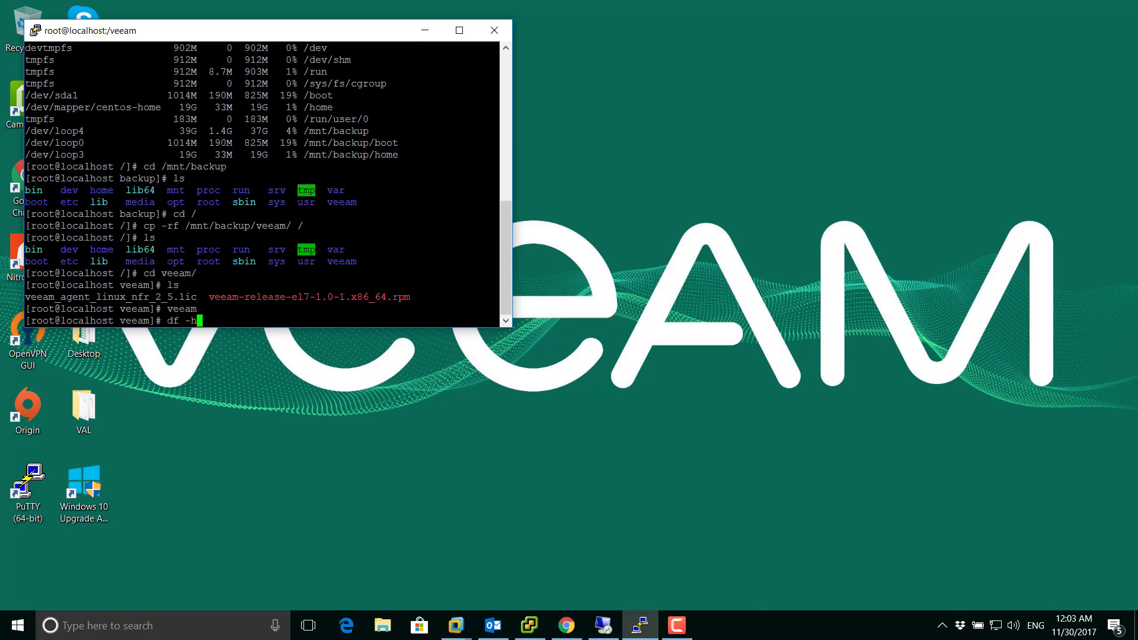
pyautogui.press('Return')
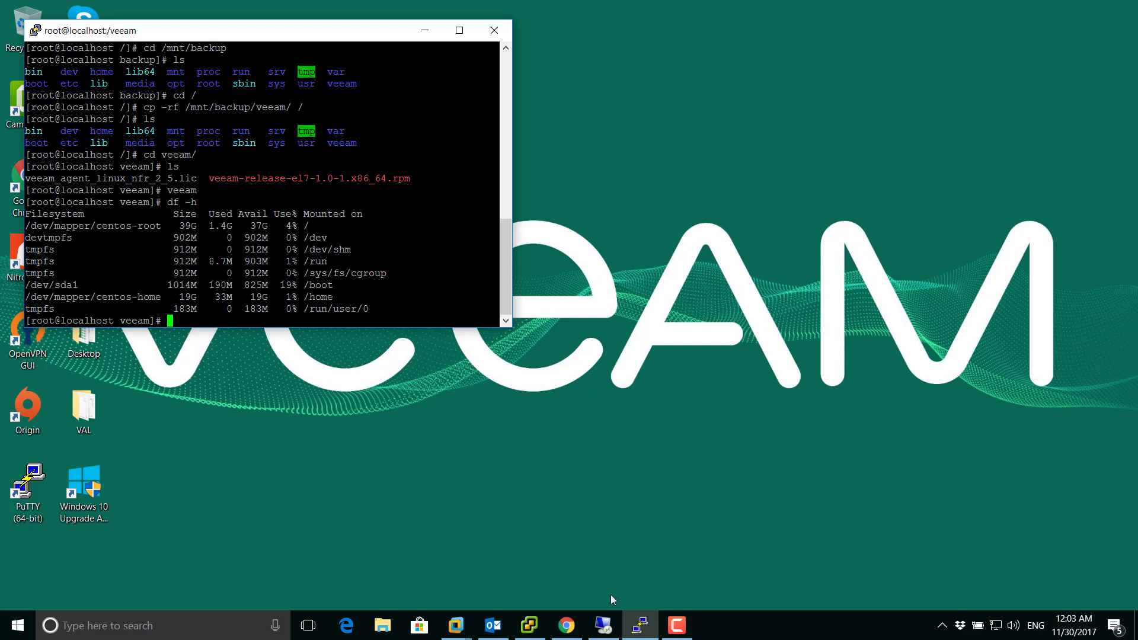
# Step: Switch to the remote desktop session at 192.168.1.251 and show the Home view of the Veeam Backup & Replication console
pyautogui.moveTo(500, 607)
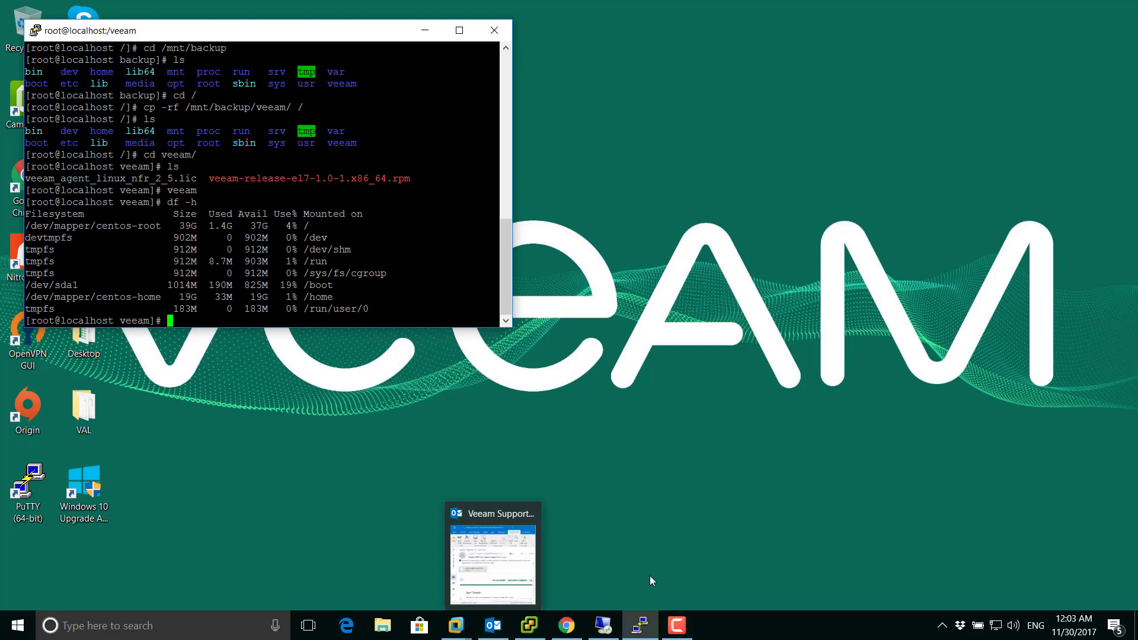
pyautogui.click(604, 625)
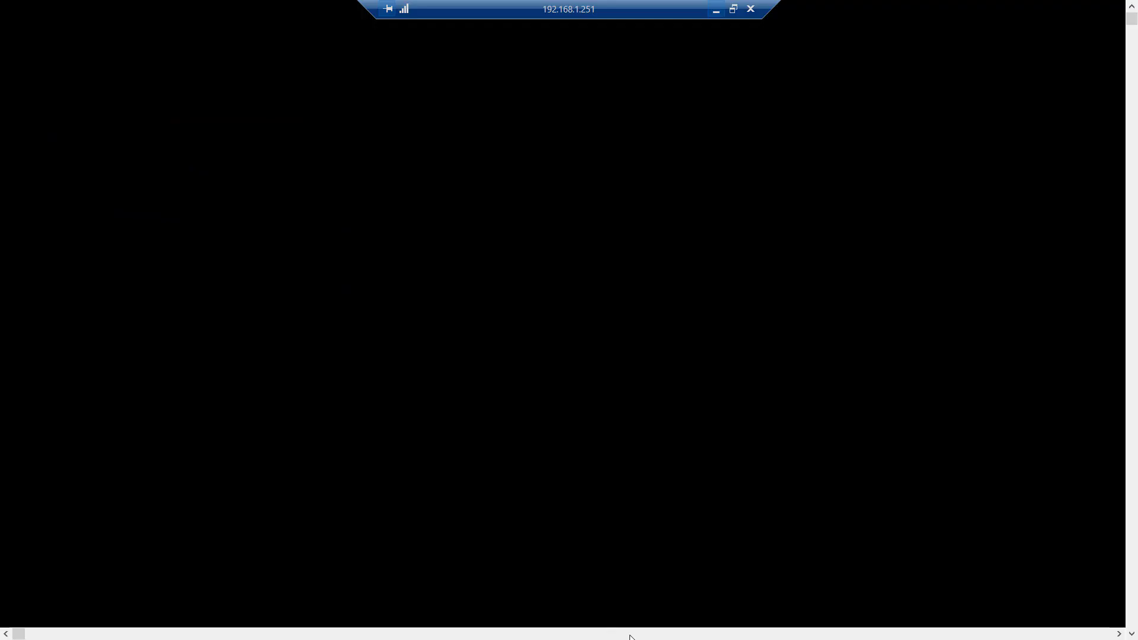
pyautogui.click(695, 393)
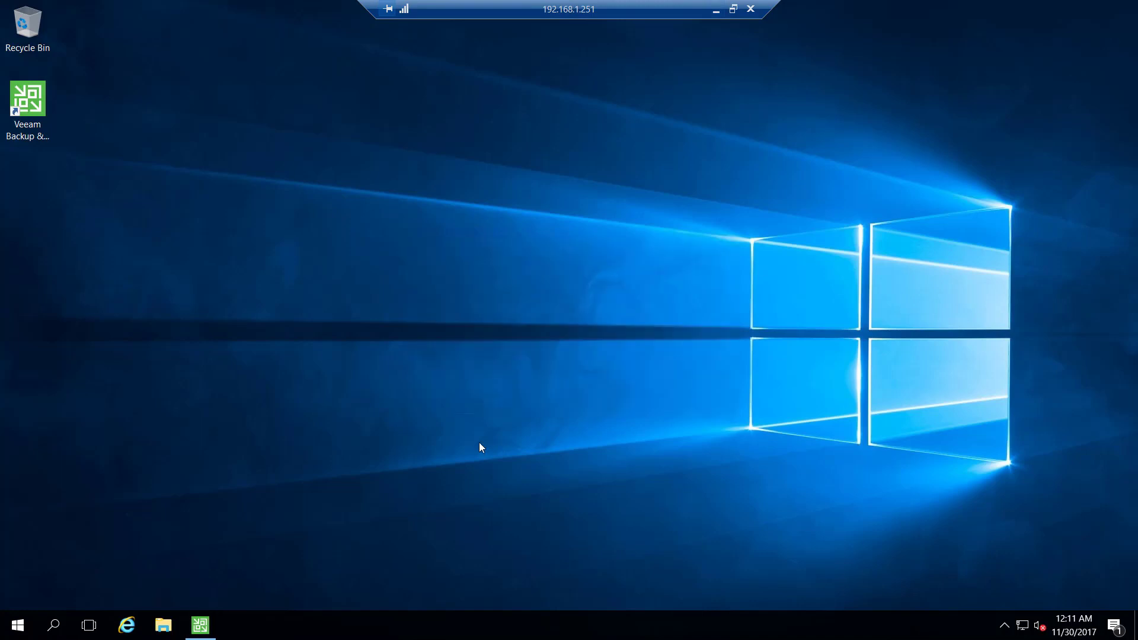
pyautogui.click(213, 624)
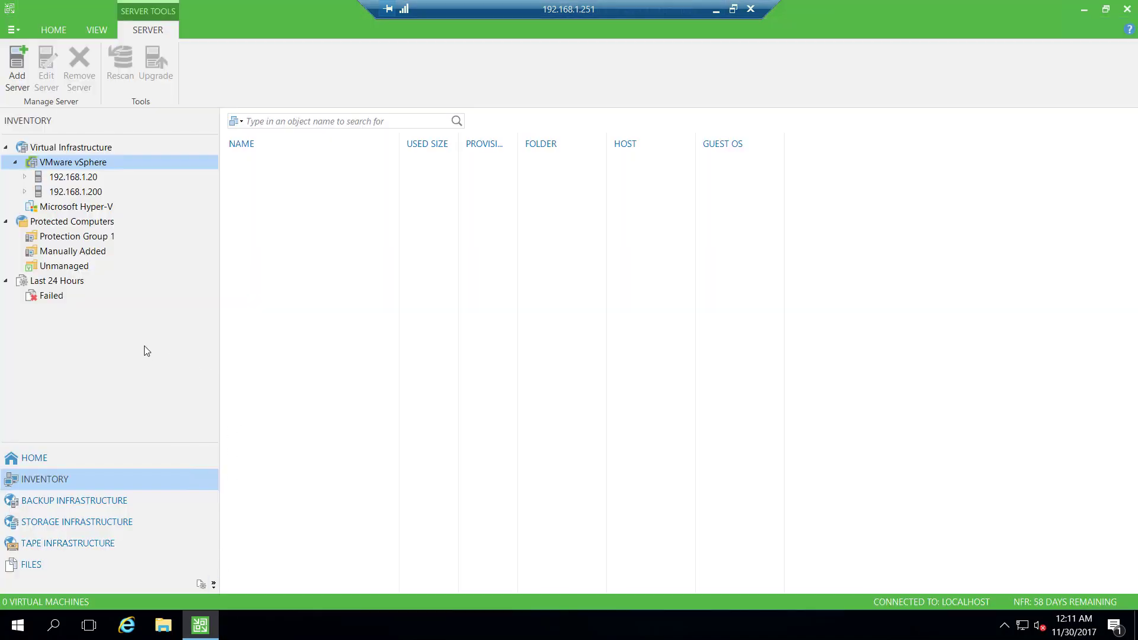
pyautogui.click(36, 458)
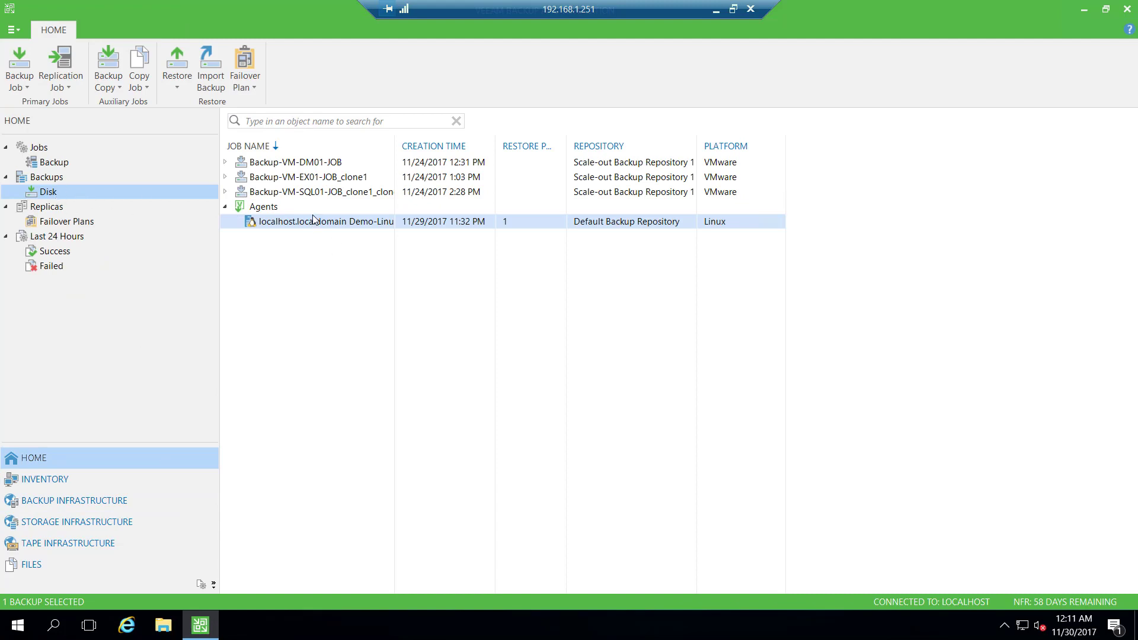
# Step: Start exporting the localhost.localdomain Linux agent backup as virtual disks, using the 11:32 PM Wednesday 11/29/2017 full restore point
pyautogui.click(329, 226)
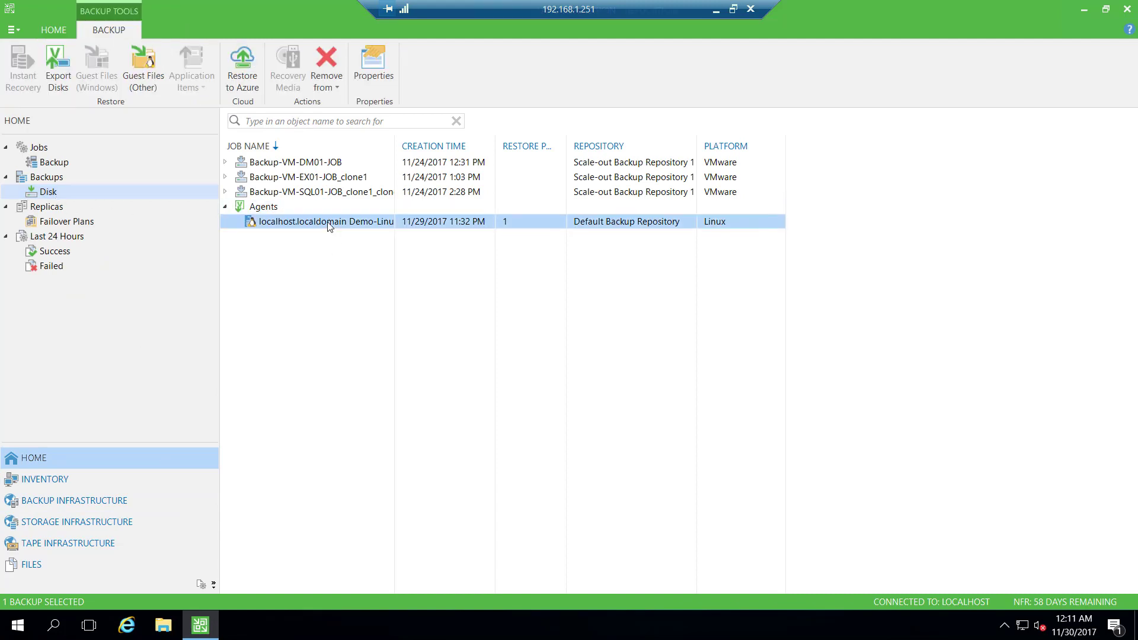
pyautogui.rightClick(329, 226)
pyautogui.moveTo(413, 270)
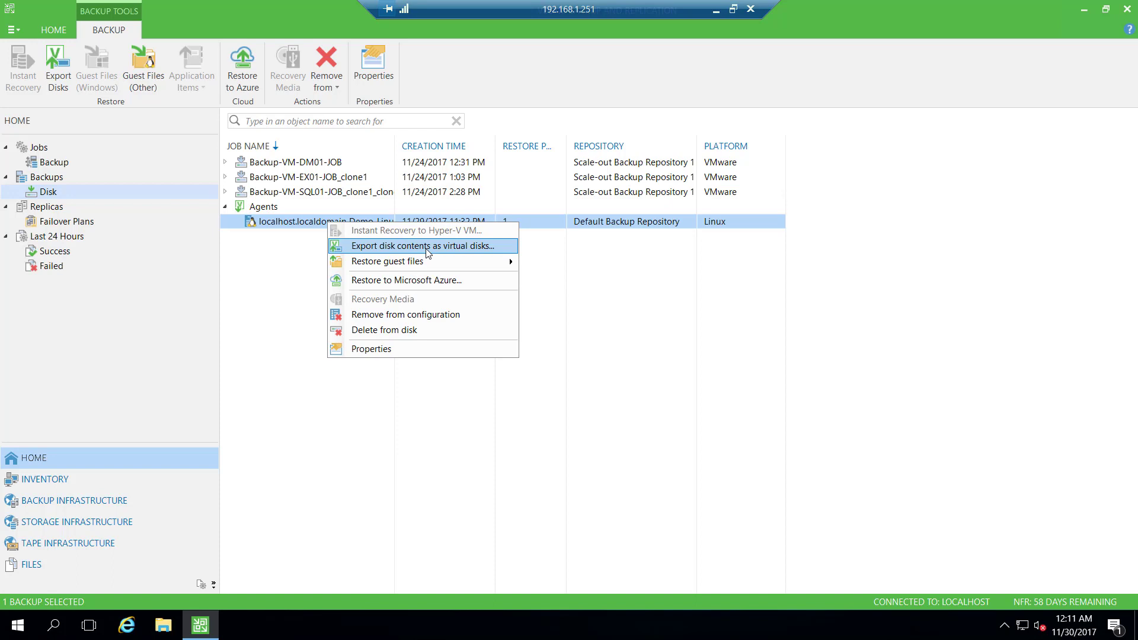
pyautogui.click(427, 245)
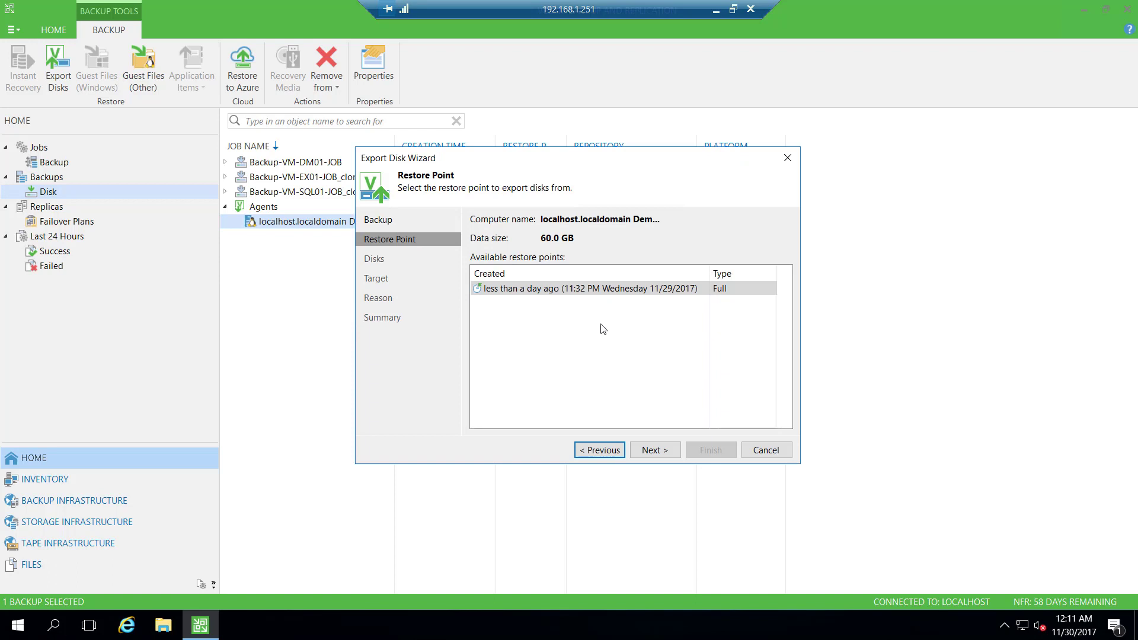
pyautogui.click(652, 450)
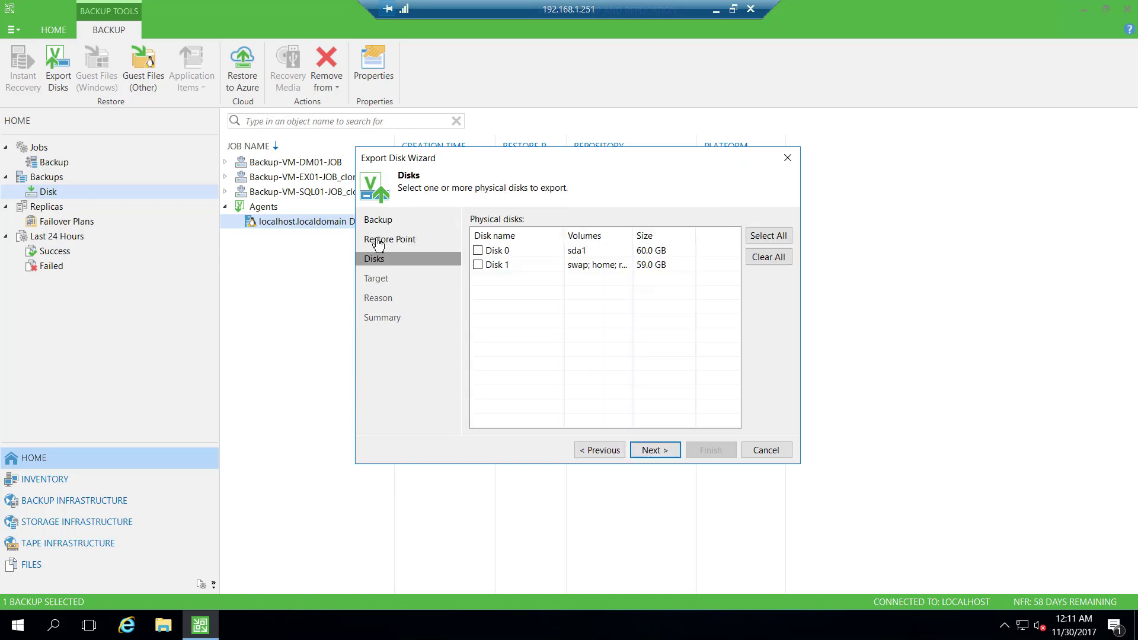
# Step: Include Disk 0 and Disk 1 in the export and proceed to the target settings
pyautogui.click(477, 251)
pyautogui.click(478, 265)
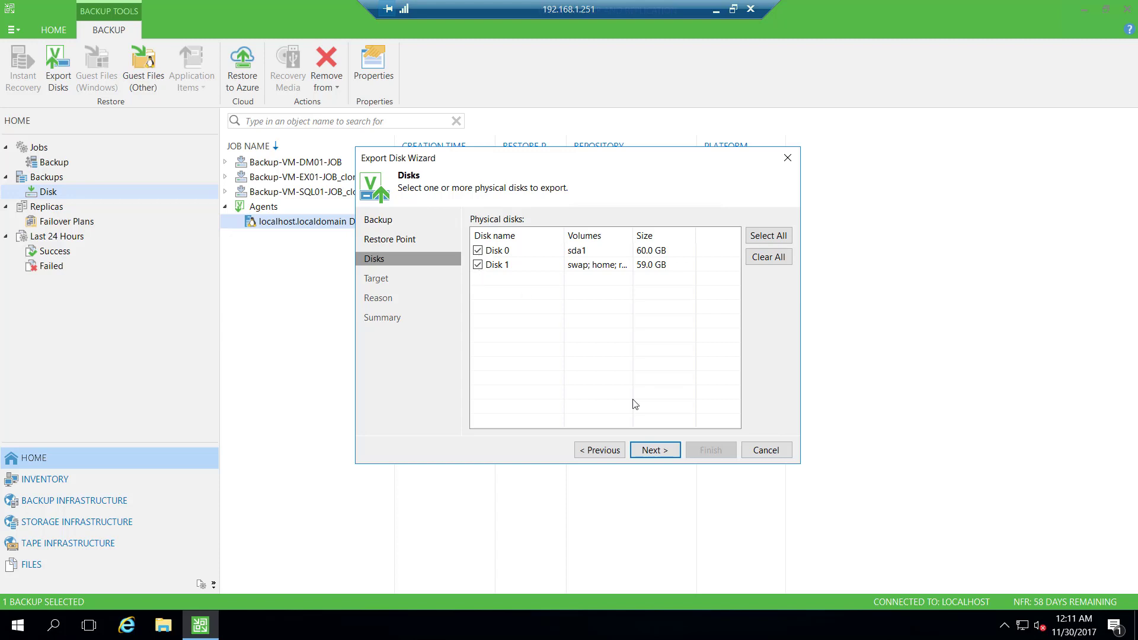
pyautogui.click(650, 451)
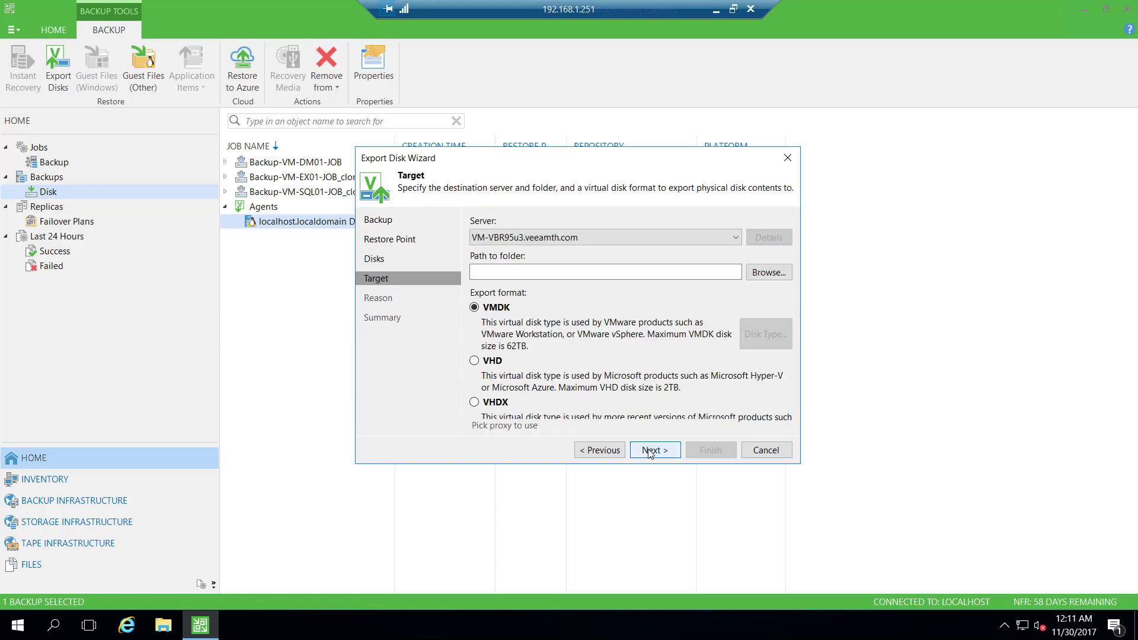
# Step: Create a folder named VMDK-LINUX on ReFS-Disk01 (E:\) and set it as the export target folder
pyautogui.click(779, 274)
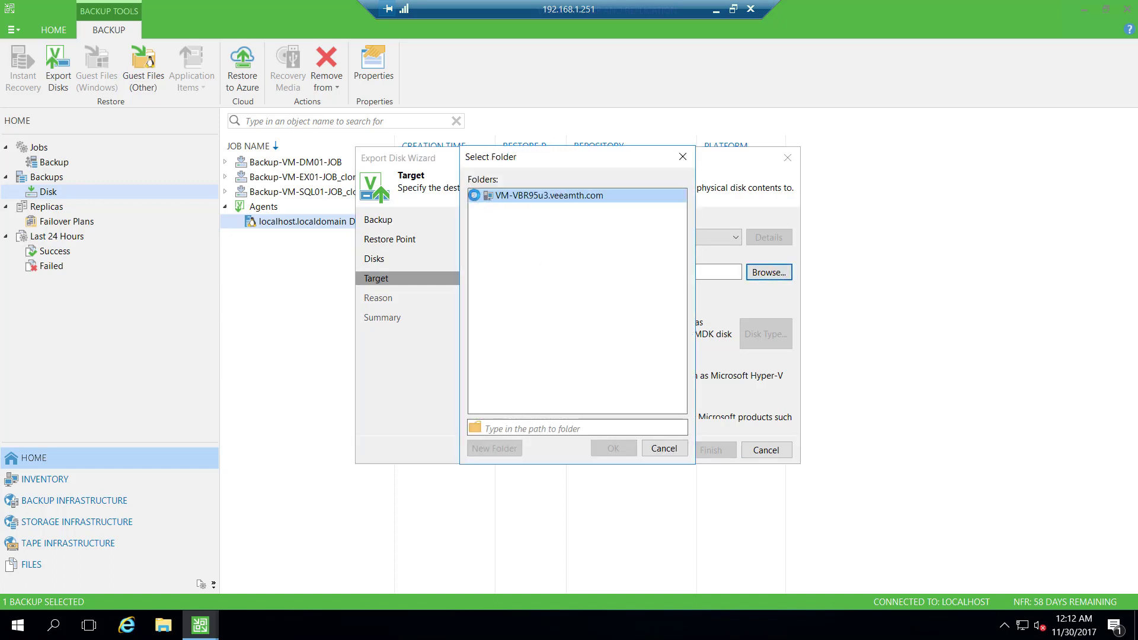
pyautogui.click(474, 196)
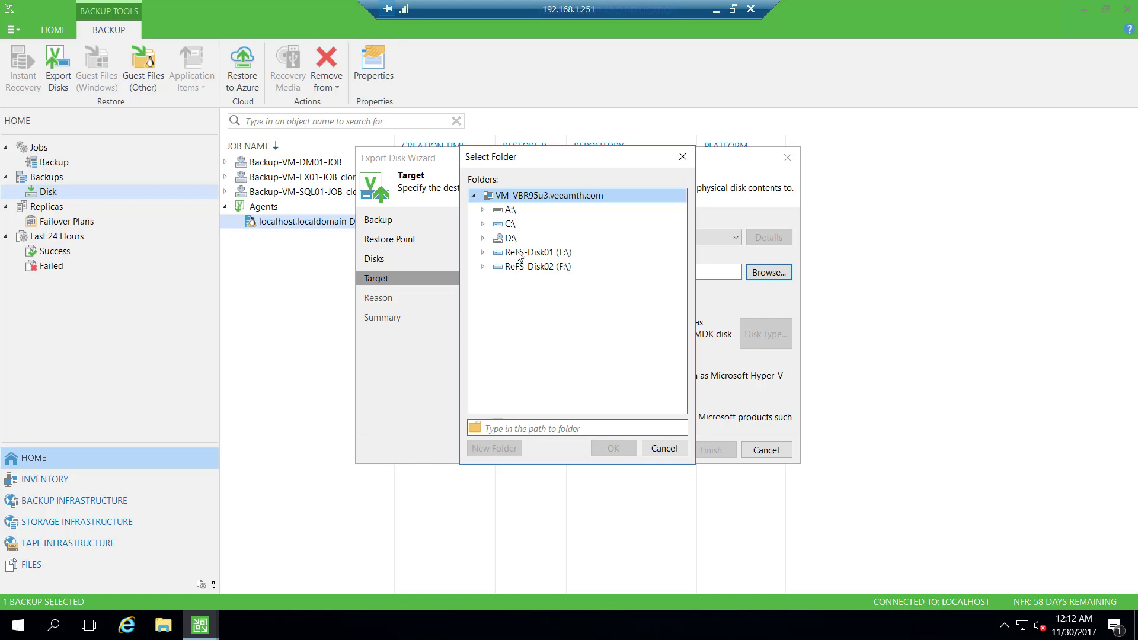
pyautogui.click(482, 256)
pyautogui.click(483, 255)
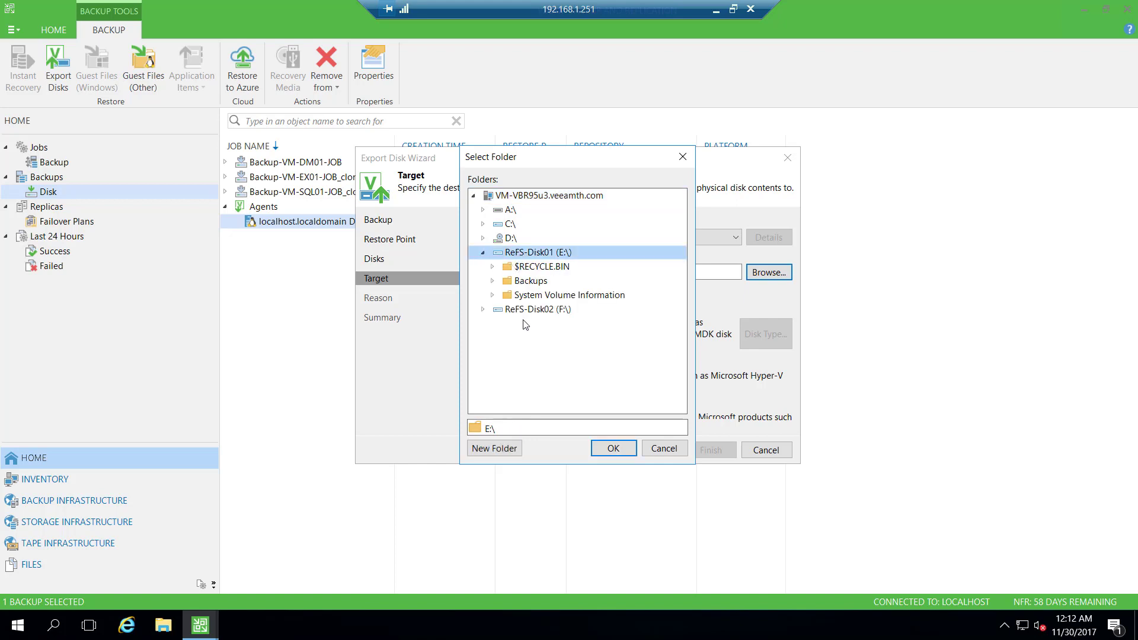
pyautogui.click(483, 309)
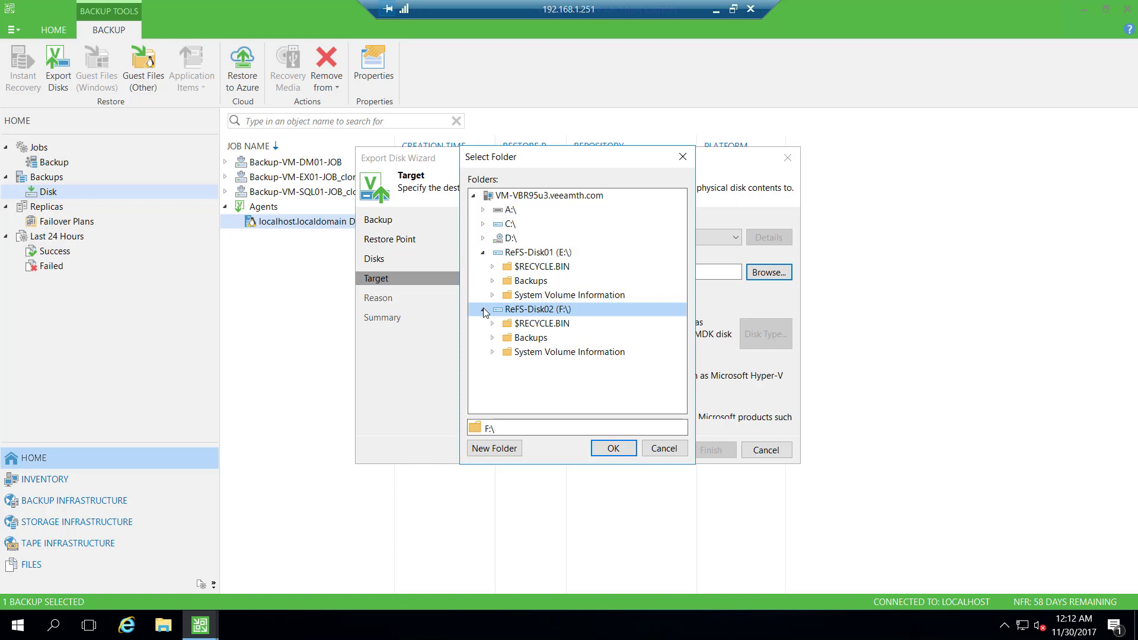
pyautogui.click(524, 254)
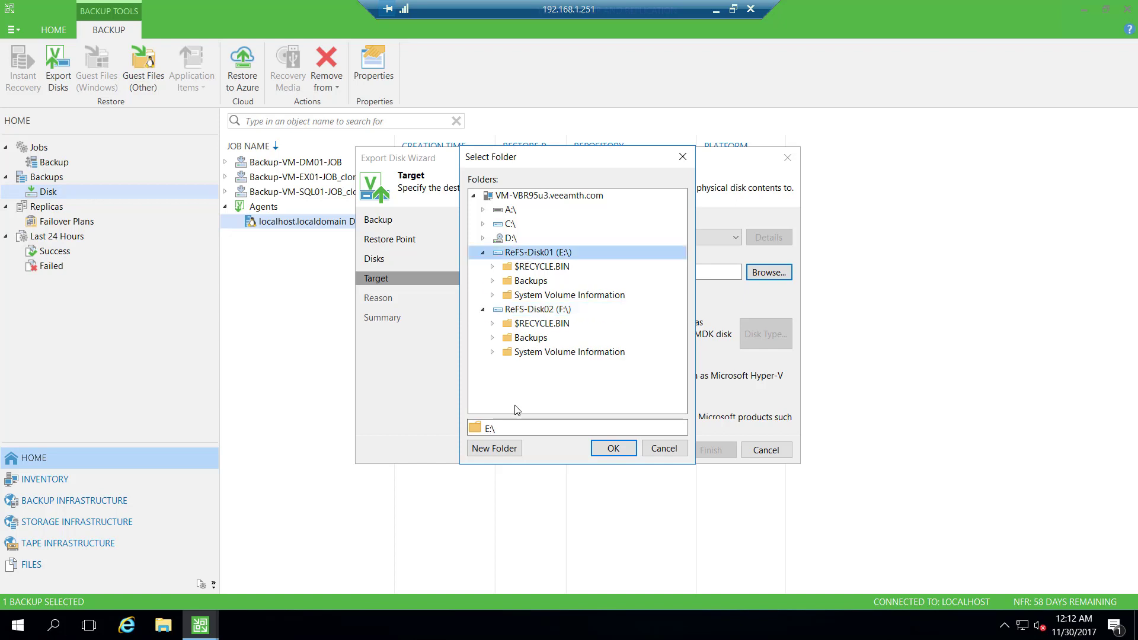
pyautogui.click(494, 449)
pyautogui.write('VMDK')
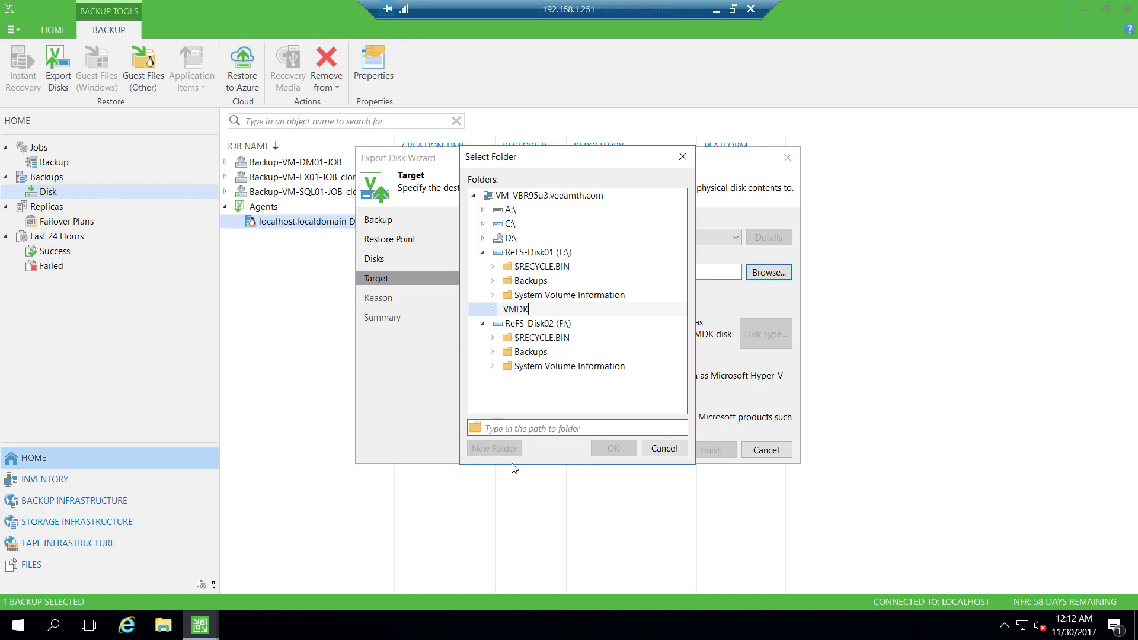
pyautogui.write('-LINUX')
pyautogui.press('Return')
pyautogui.click(611, 449)
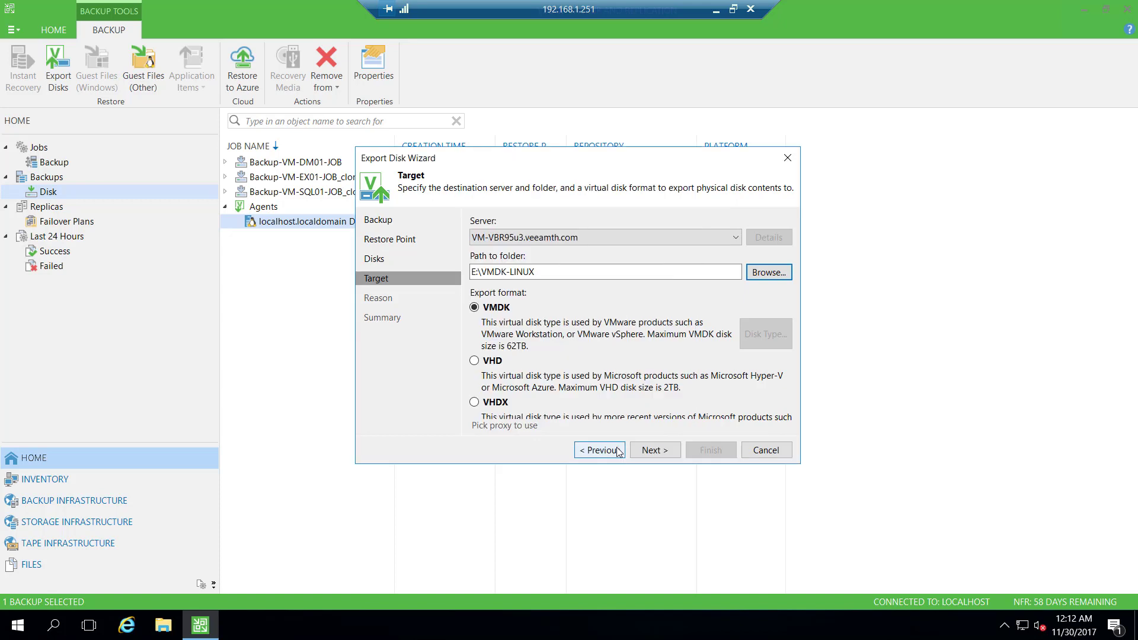
# Step: Run the disk export in VMDK format without entering a reason and close the restore session window
pyautogui.click(655, 451)
pyautogui.click(662, 452)
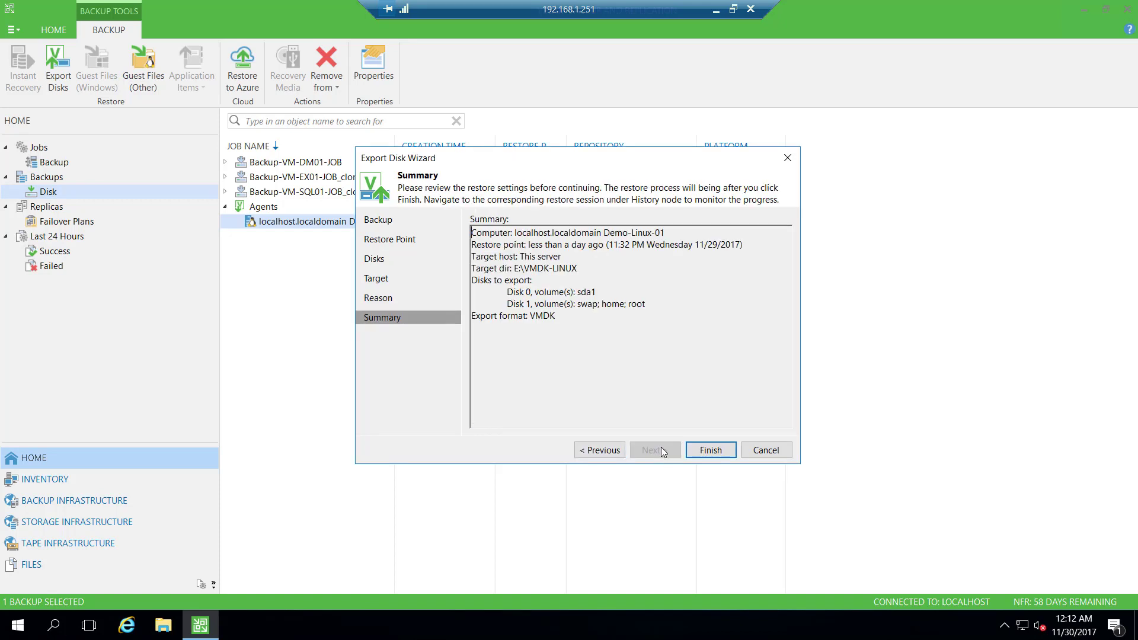
pyautogui.click(708, 452)
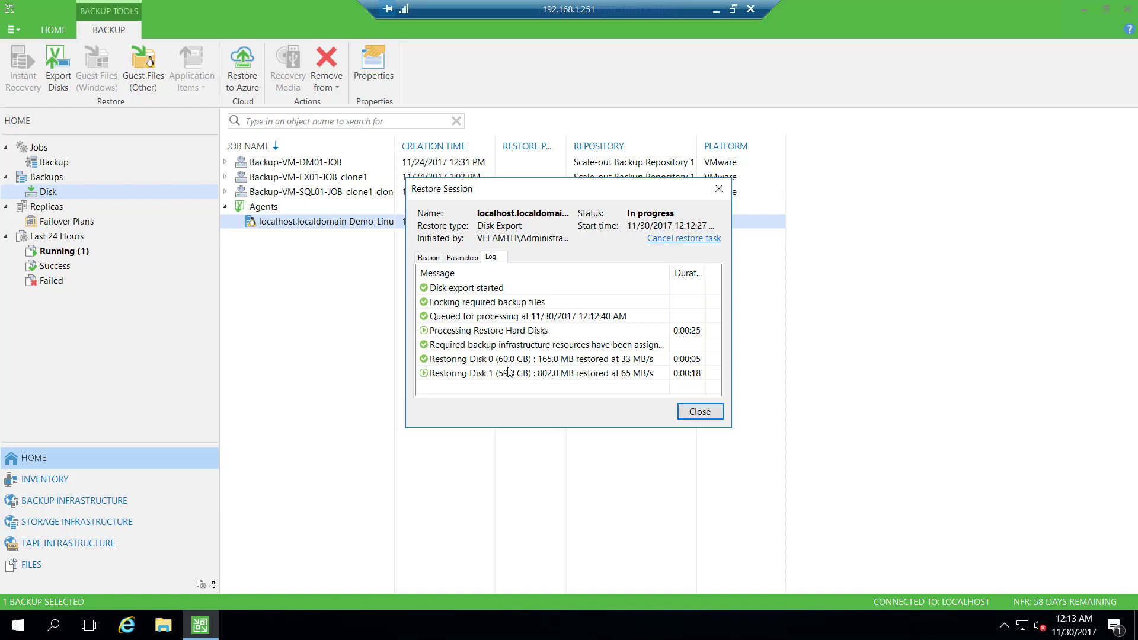
pyautogui.click(701, 417)
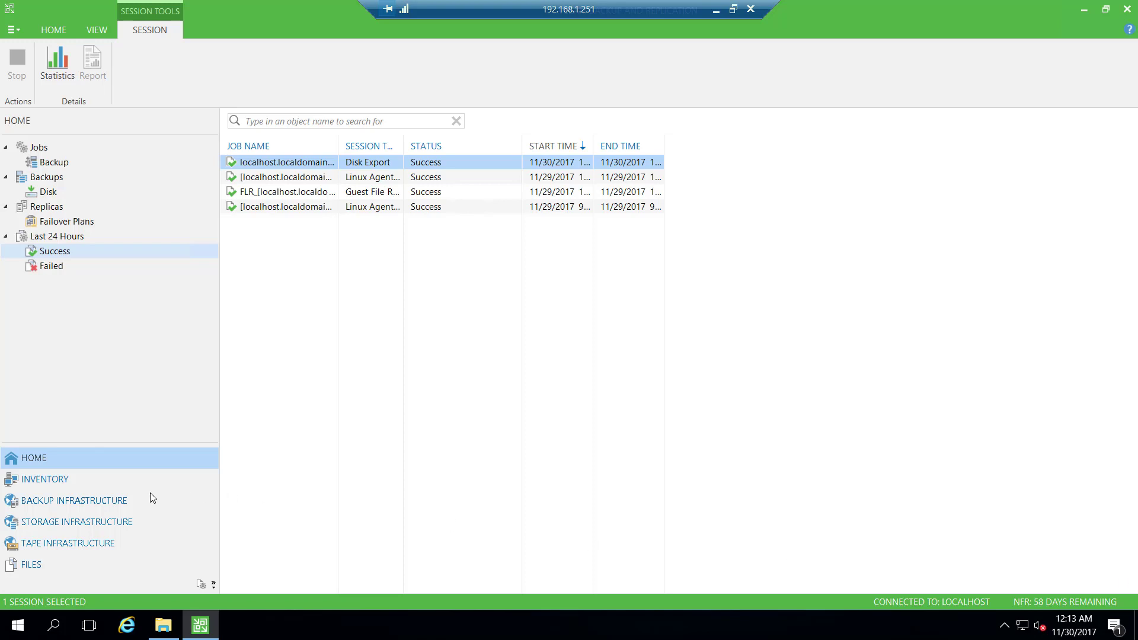
# Step: Show the successful sessions of the last 24 hours, widen the job name and session type columns, and select the Disk Export session
pyautogui.click(73, 226)
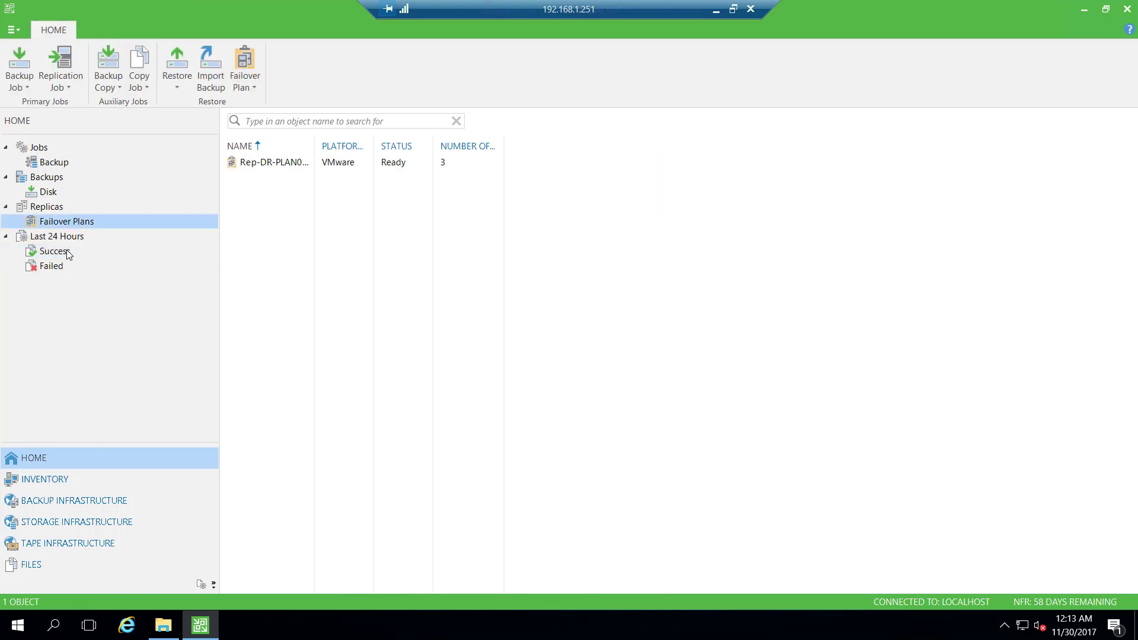
pyautogui.click(66, 250)
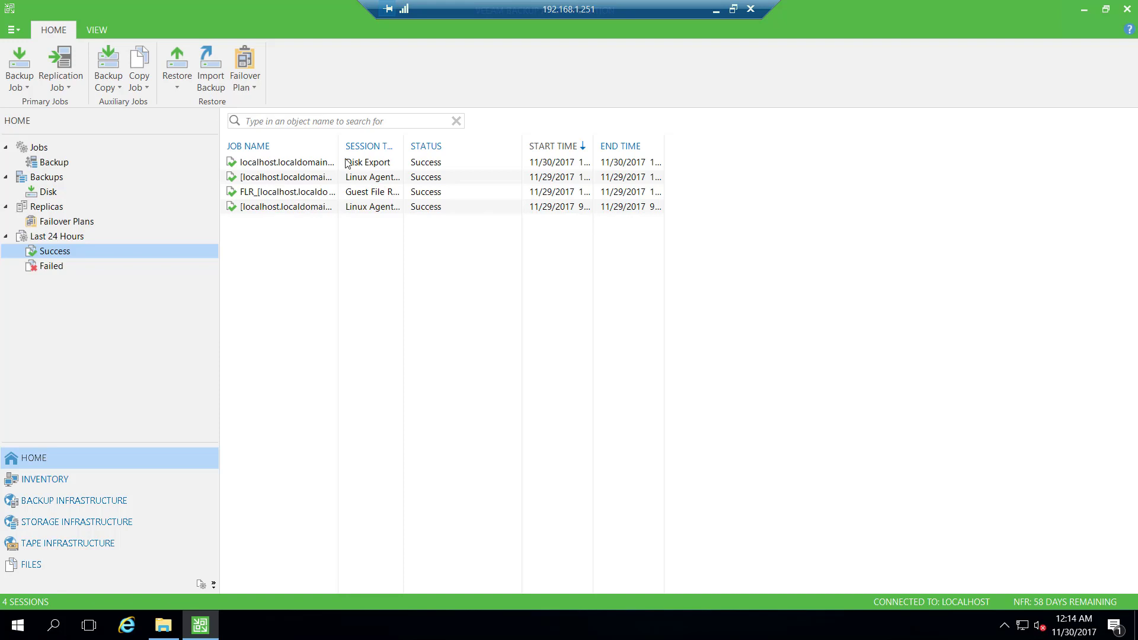
pyautogui.click(347, 140)
pyautogui.moveTo(347, 140); pyautogui.dragTo(398, 142)
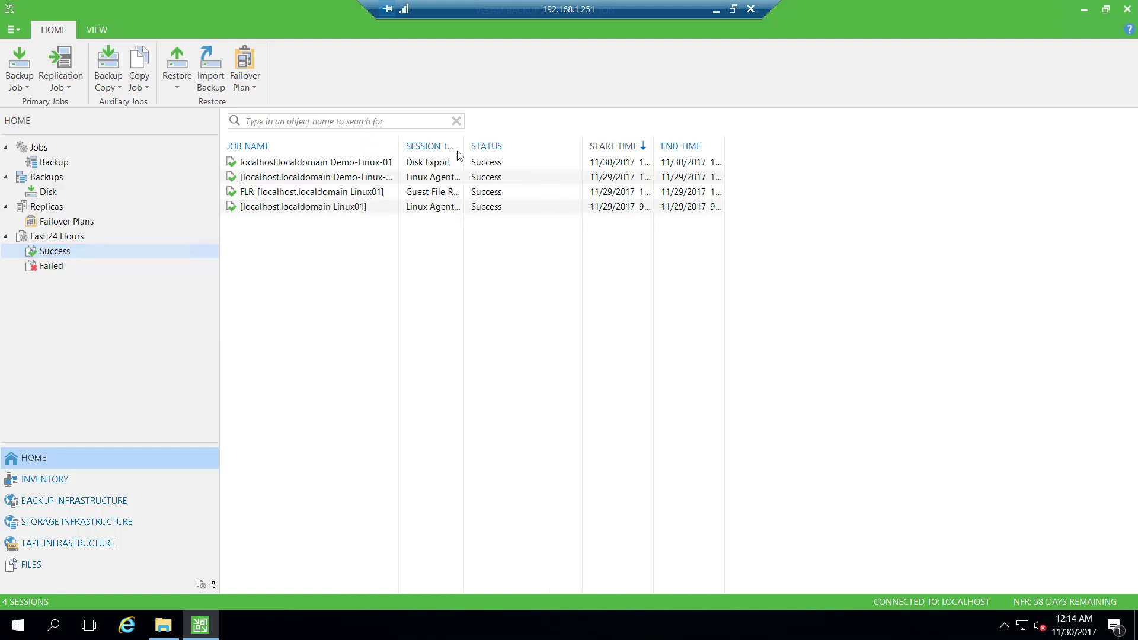
pyautogui.moveTo(464, 144); pyautogui.dragTo(548, 149)
pyautogui.click(498, 169)
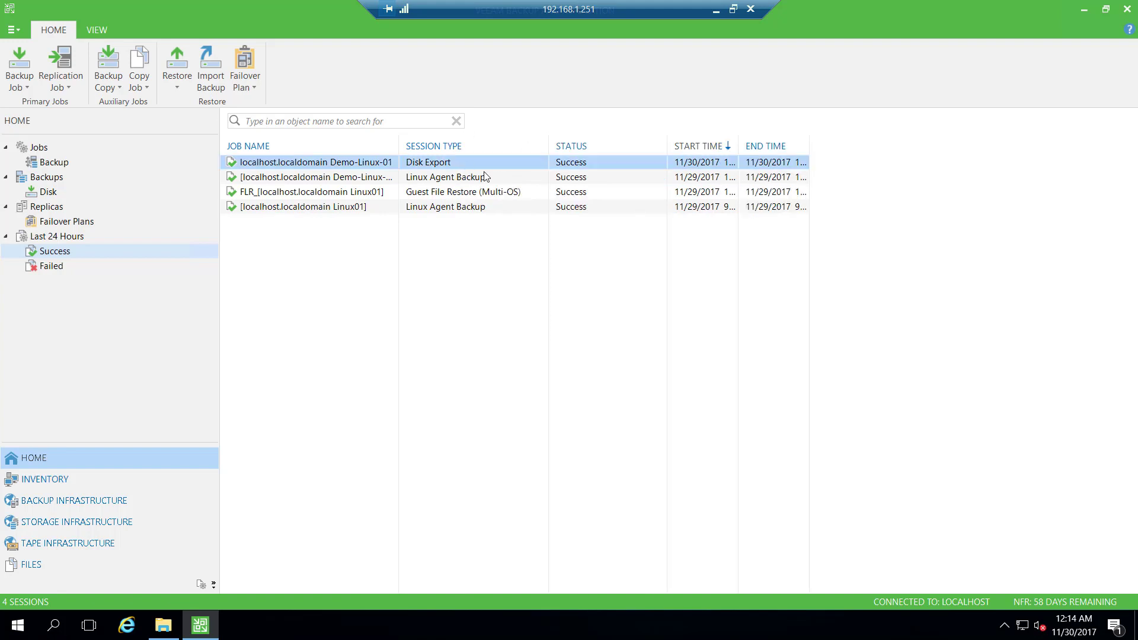
# Step: Switch to File Explorer to check the exported disk files in E:\VMDK-LINUX, and minimize its window
pyautogui.click(166, 628)
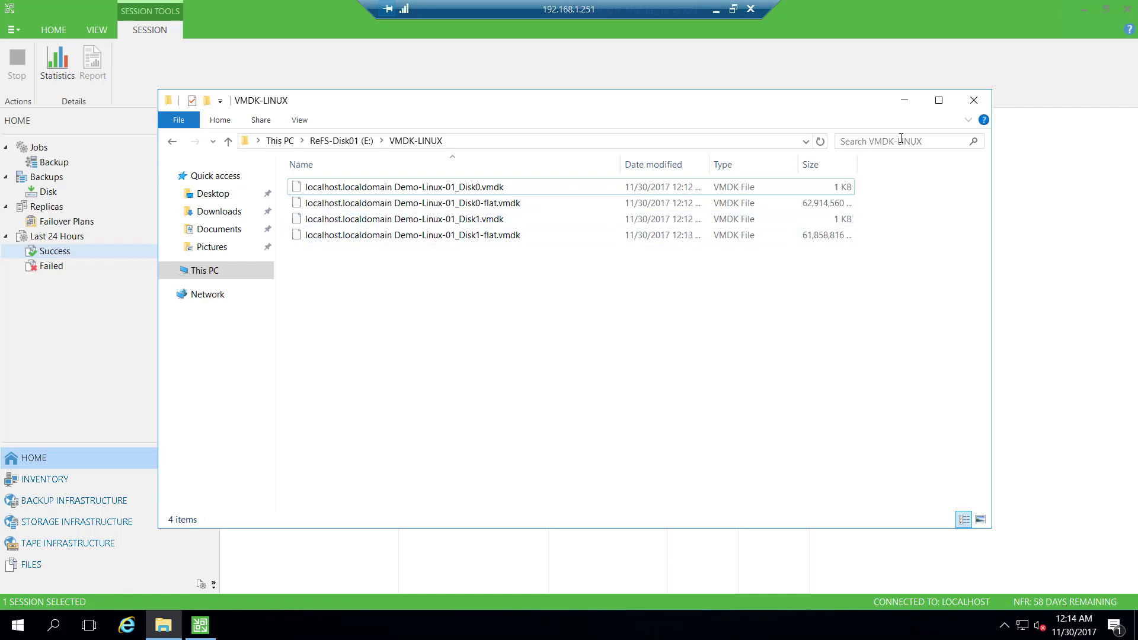
pyautogui.click(904, 100)
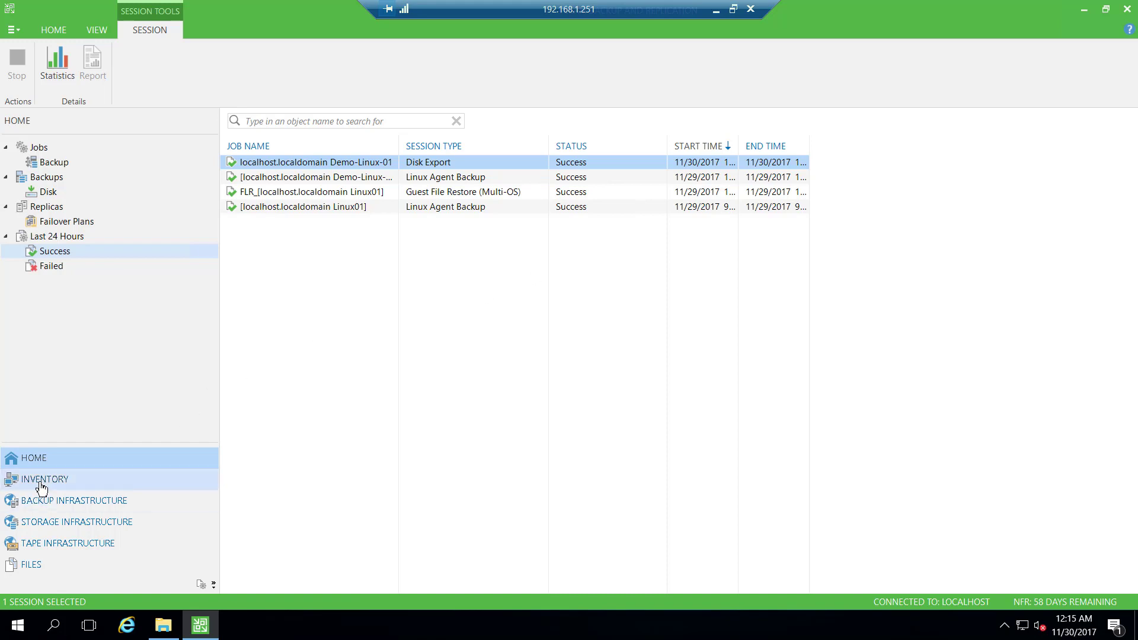
# Step: Review the restore options available for the localhost.localdomain Linux agent backup among the disk backups
pyautogui.click(45, 193)
pyautogui.click(276, 221)
pyautogui.rightClick(276, 222)
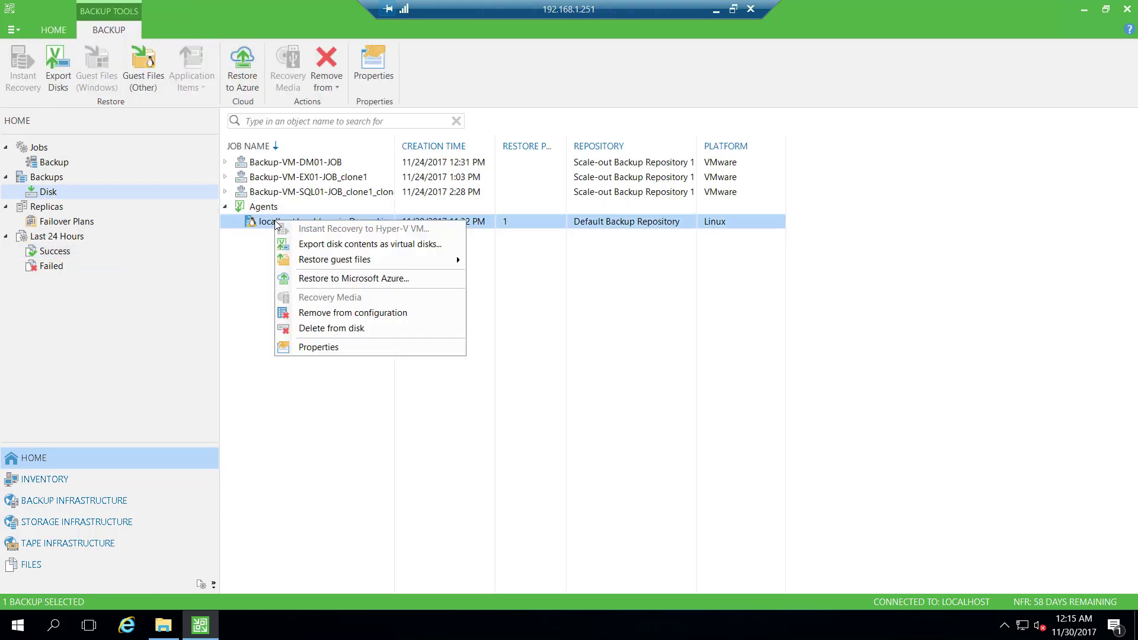
pyautogui.moveTo(330, 261)
pyautogui.click(801, 282)
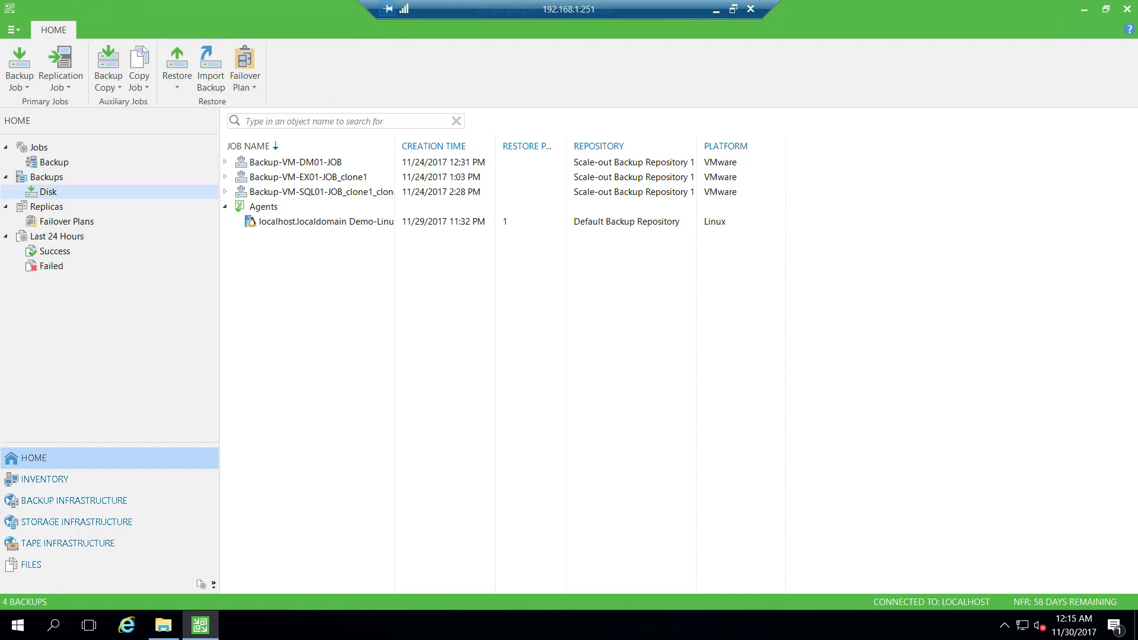